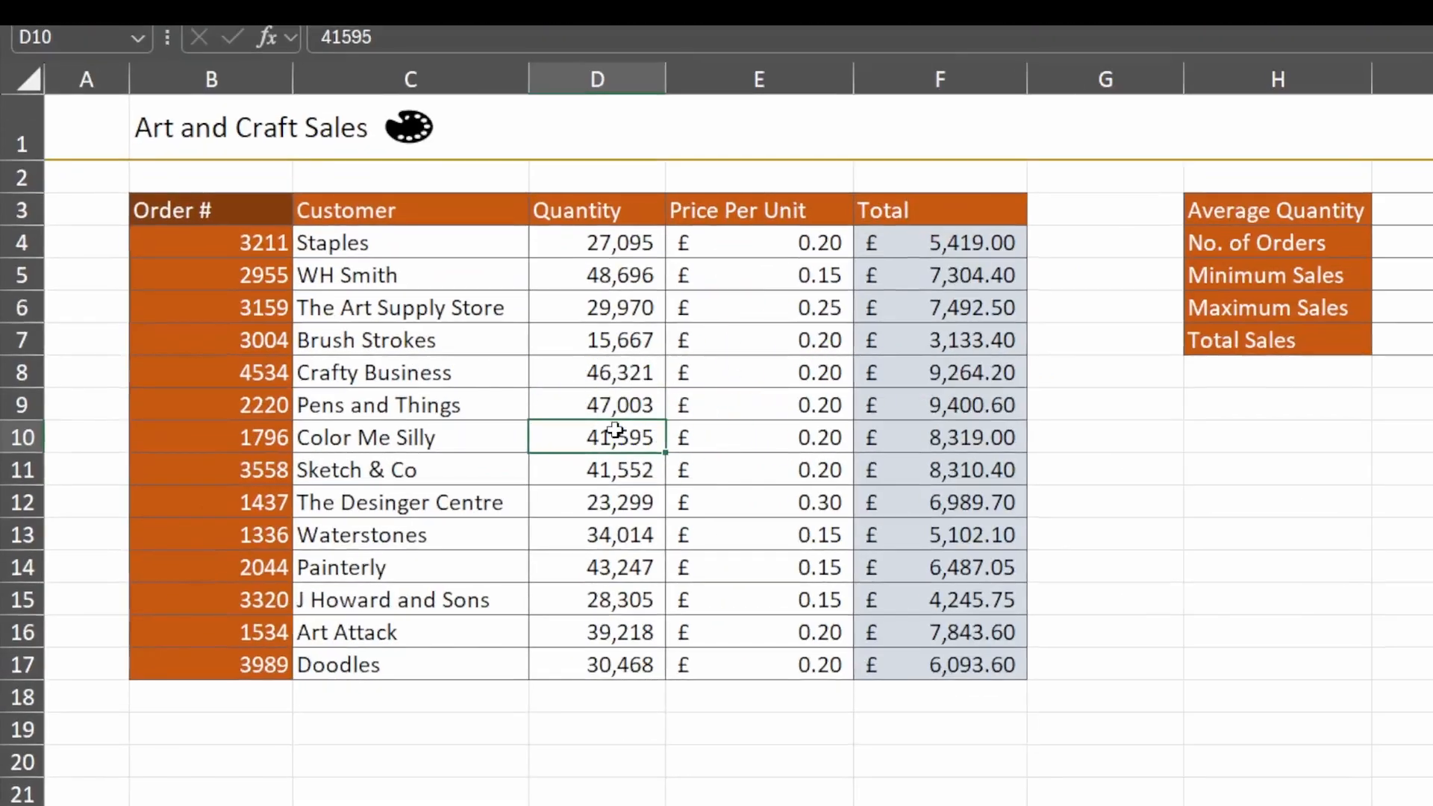
click(197, 210)
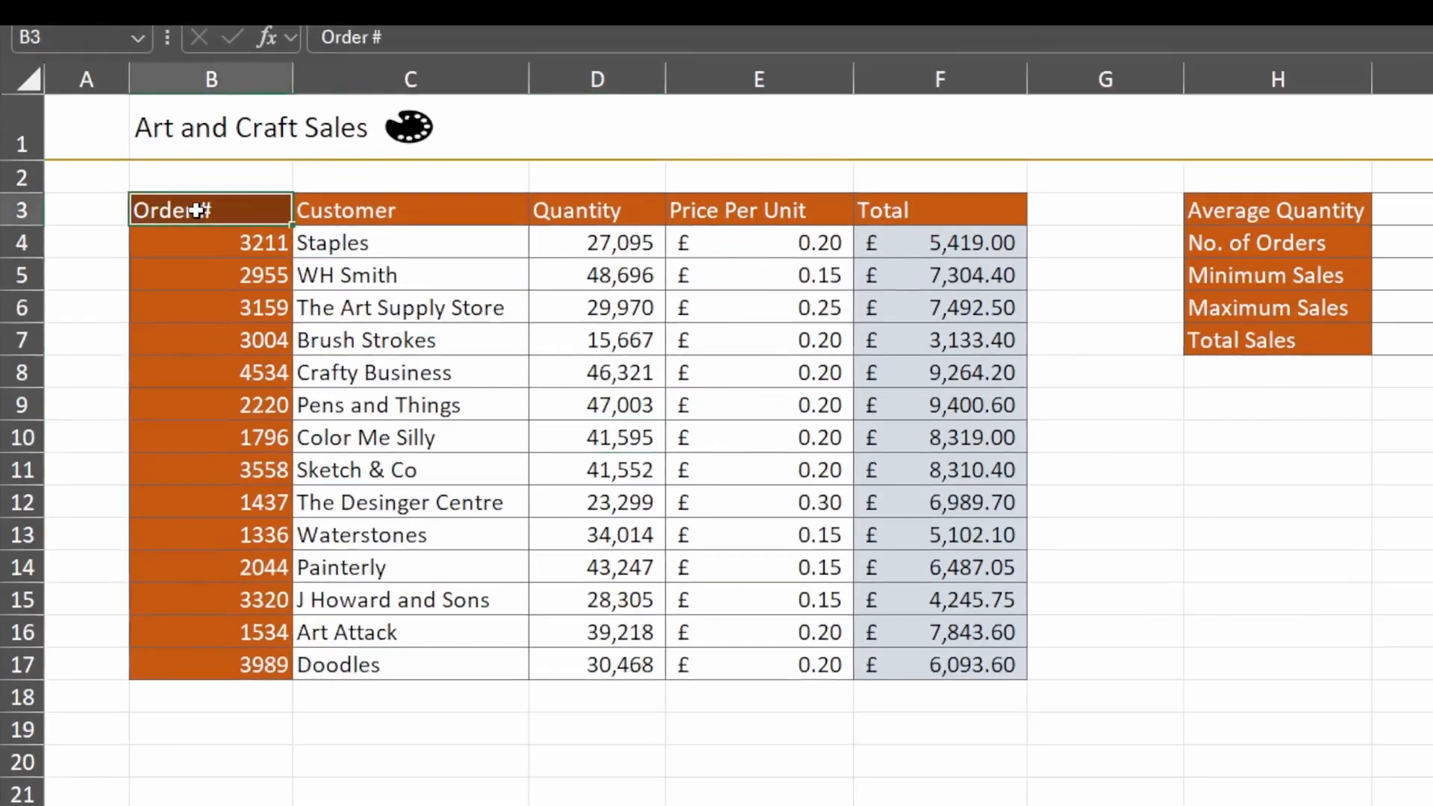
drag(197, 209, 888, 221)
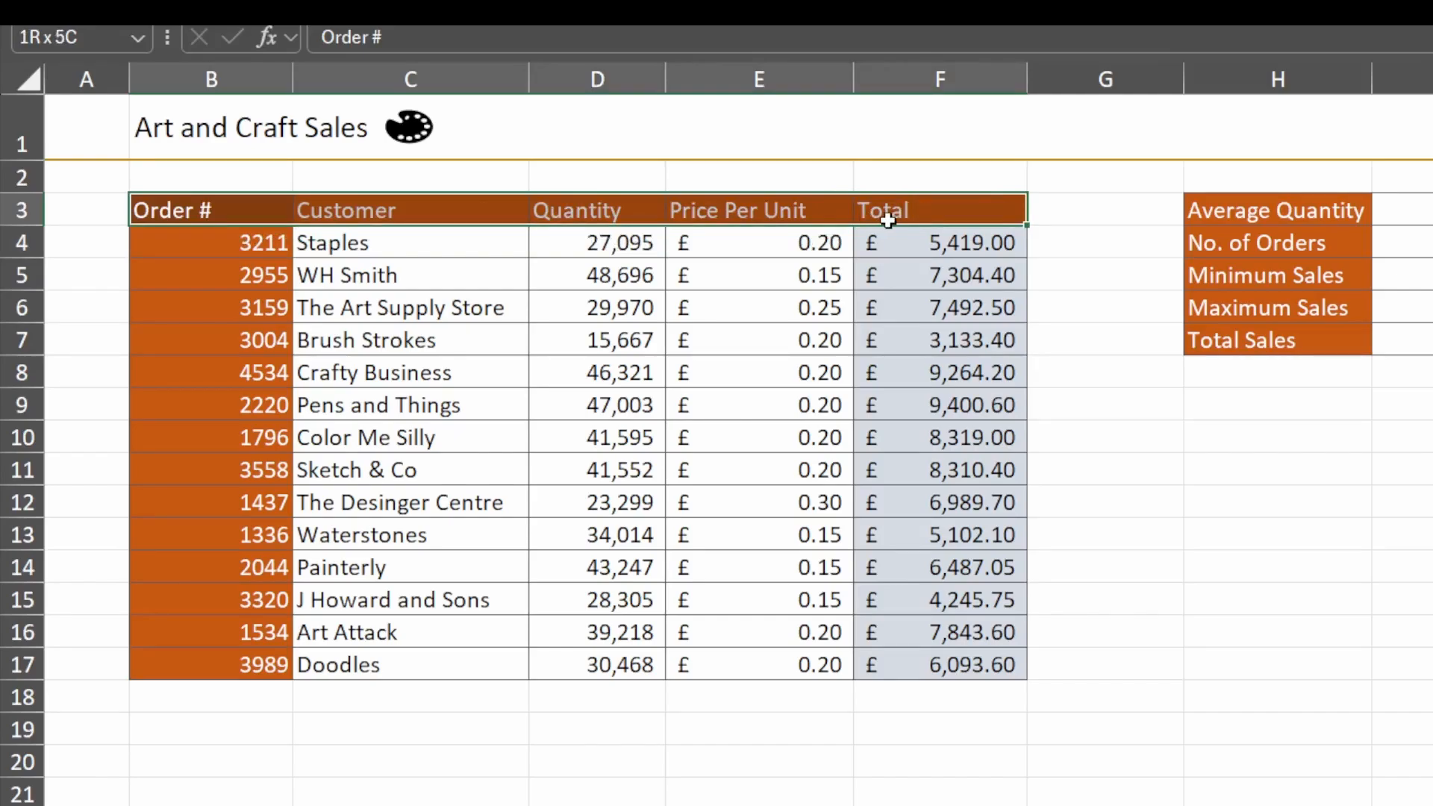
drag(887, 221, 887, 221)
drag(239, 223, 884, 658)
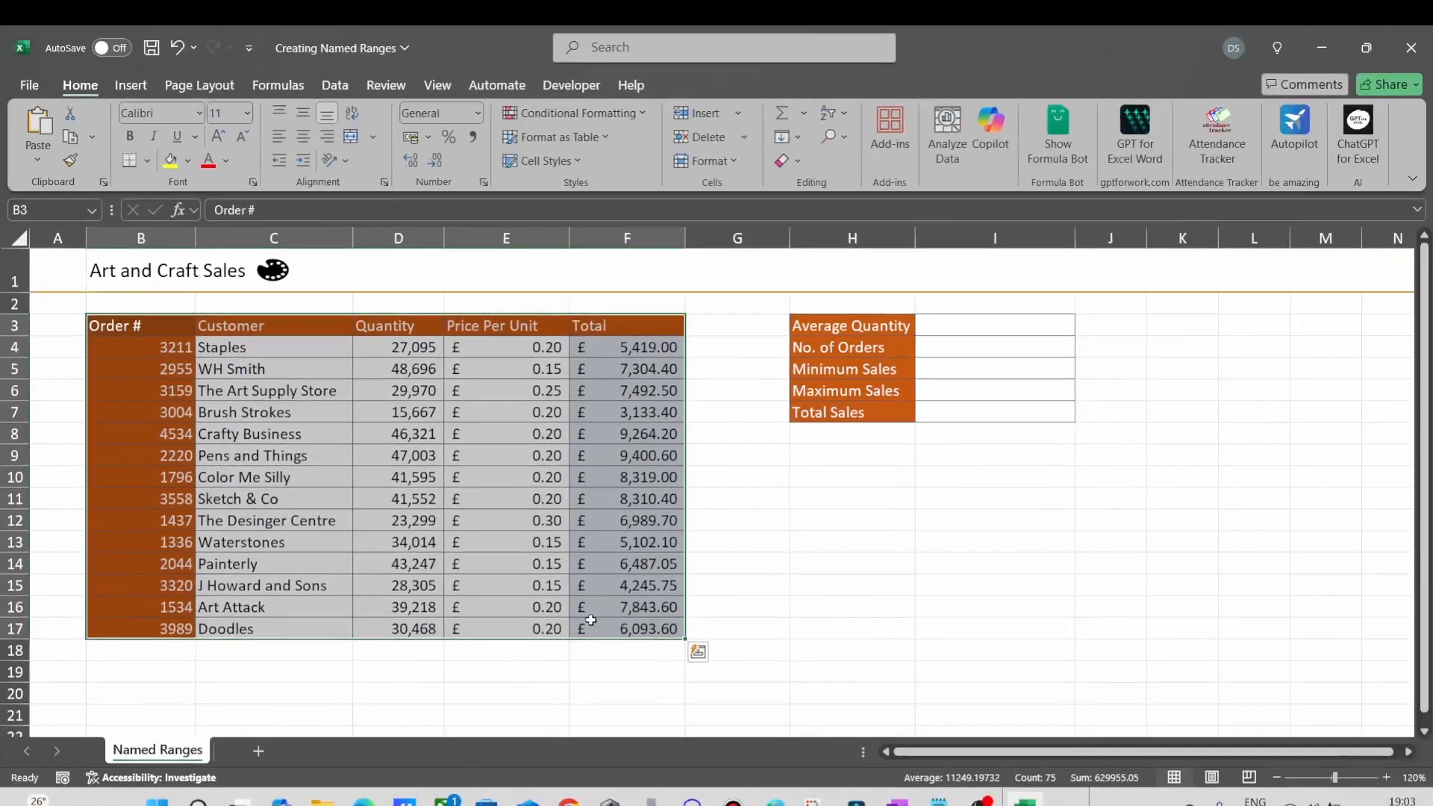
click(343, 368)
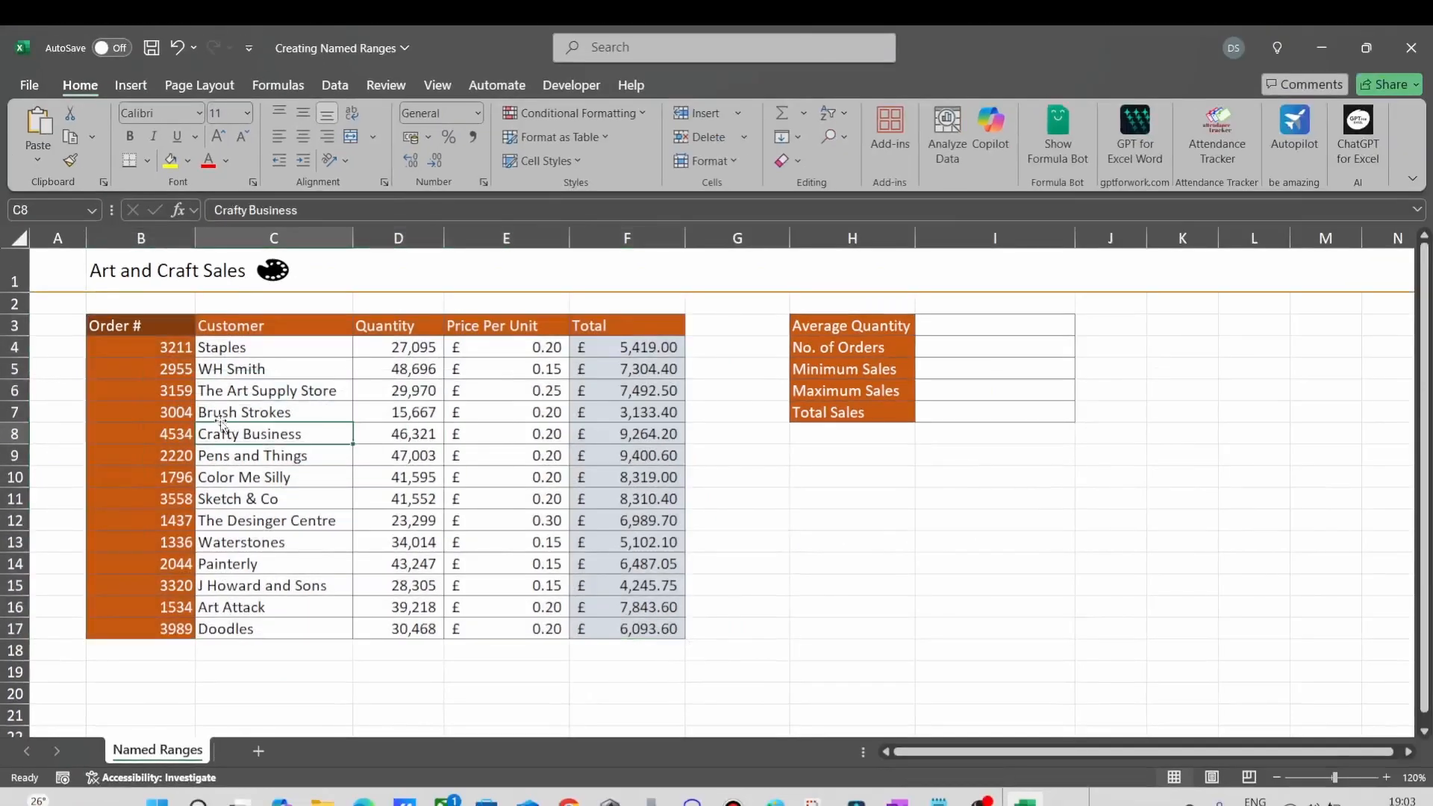
Name the order number cells B4:B17 as the range Order.
click(167, 347)
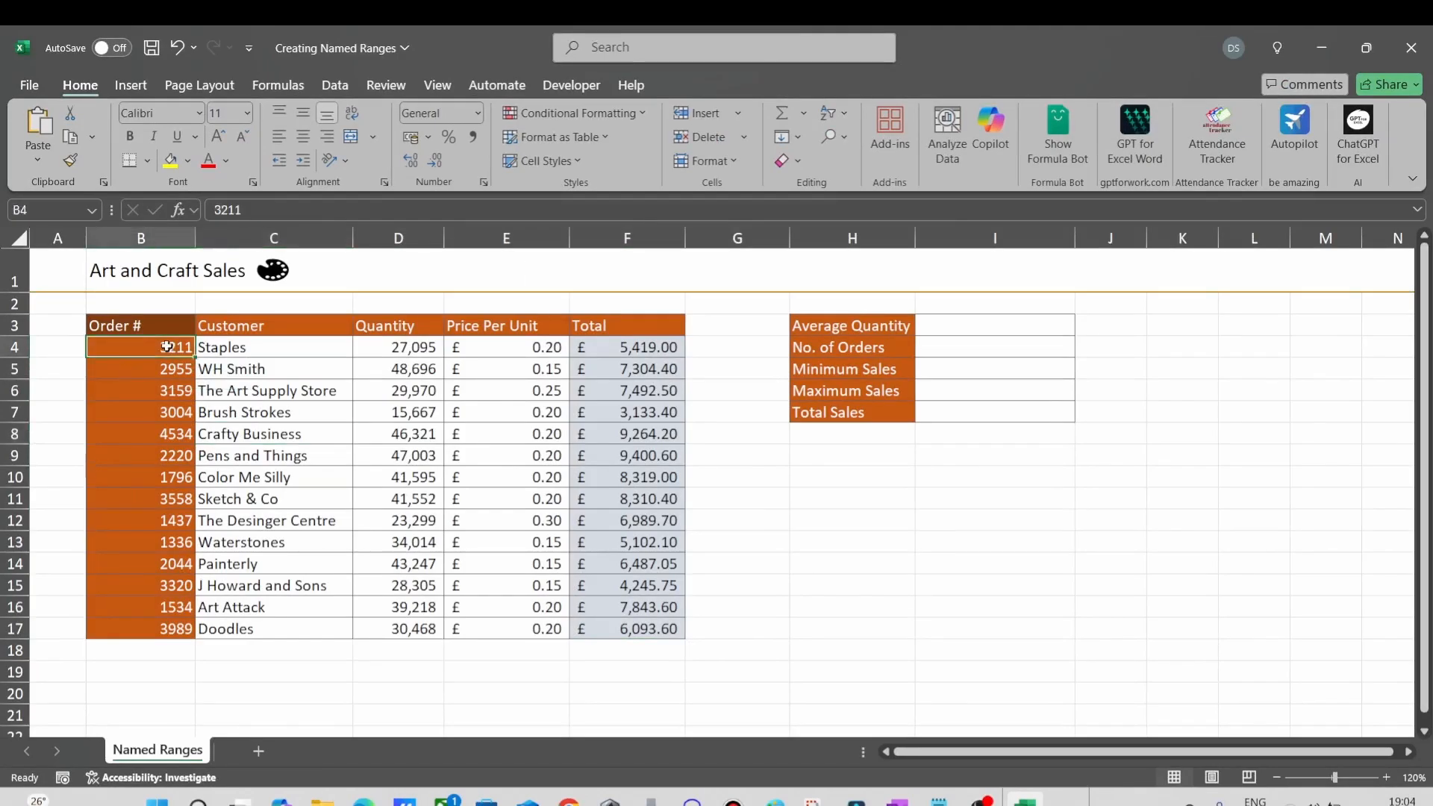
drag(167, 347, 160, 632)
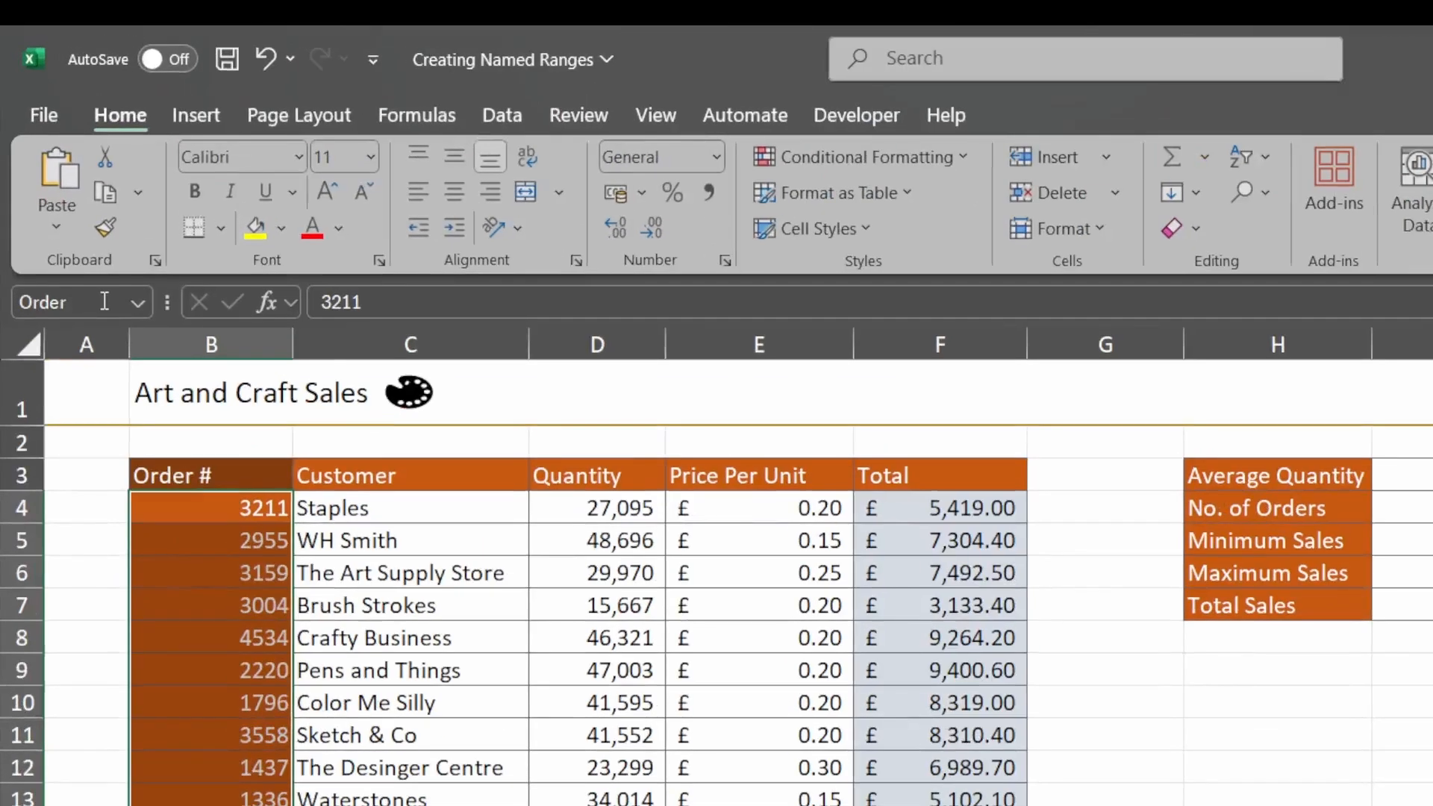
click(104, 301)
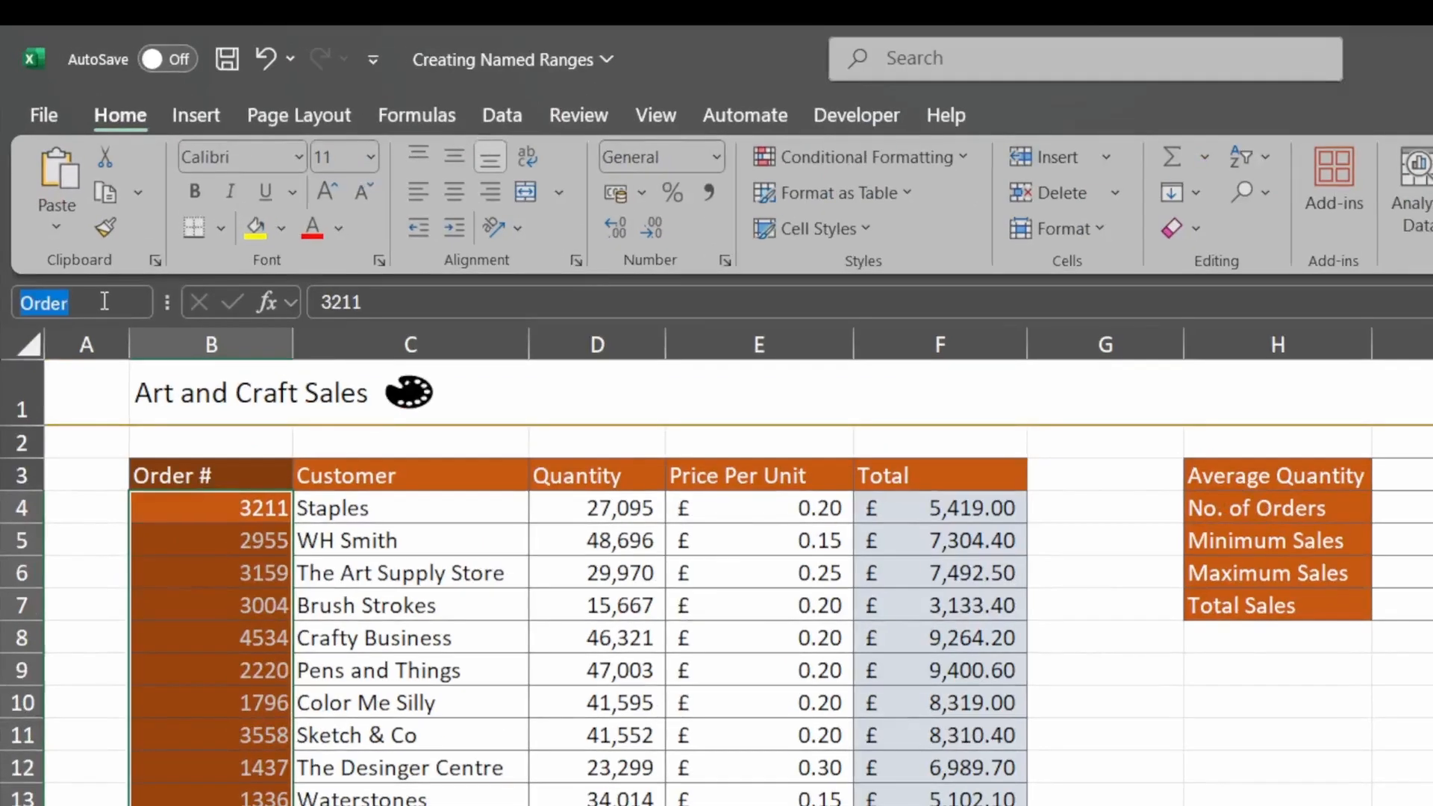
text(Order)
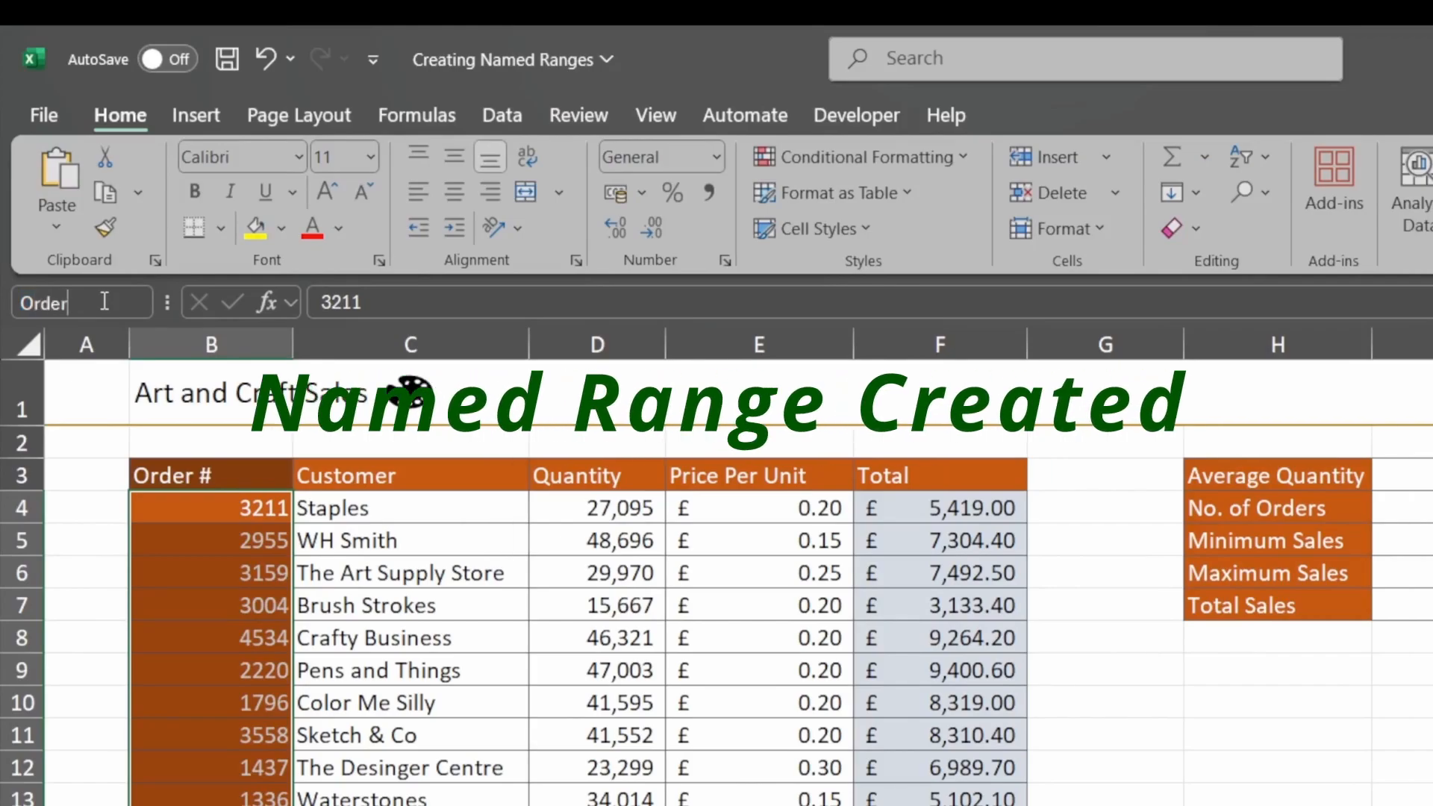
key(Return)
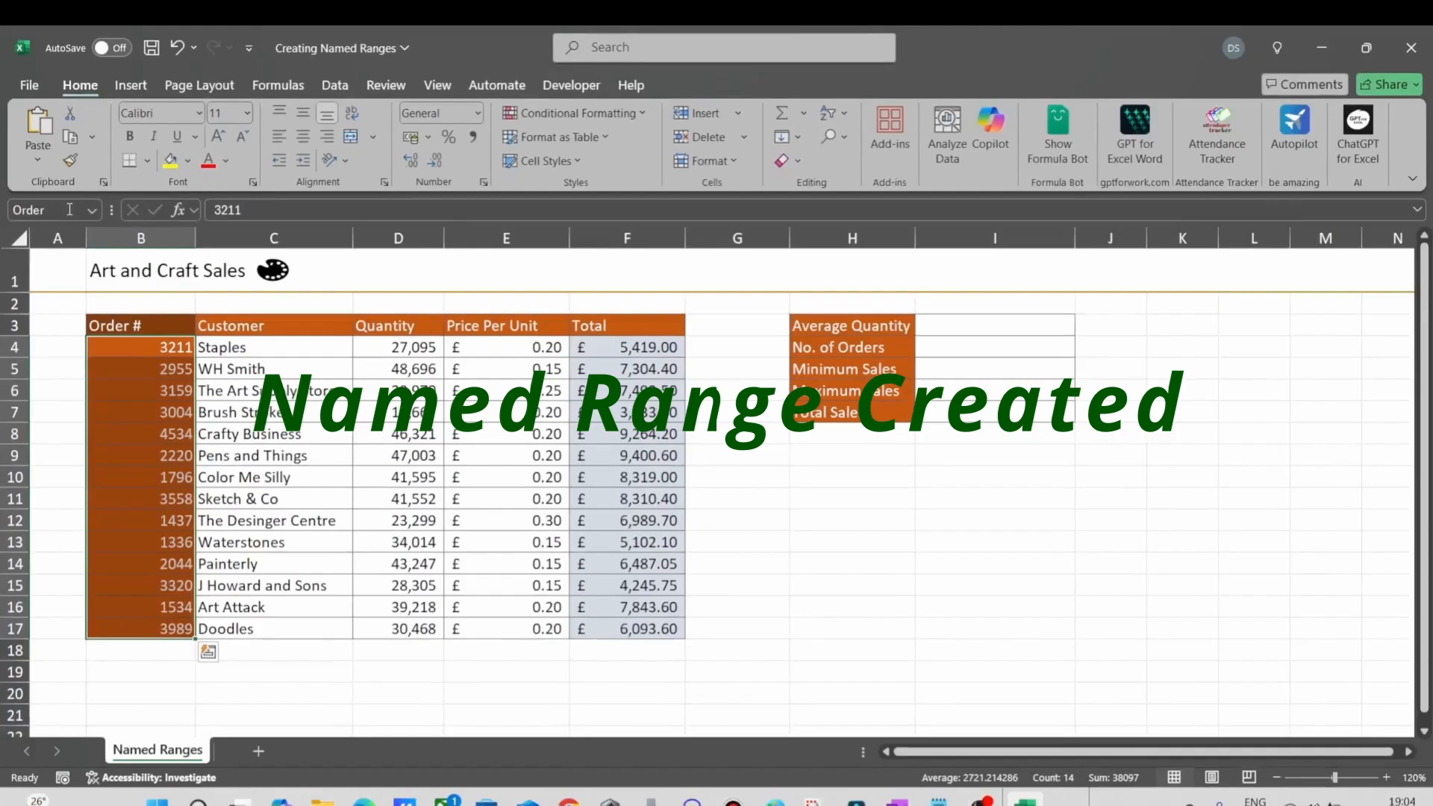
Name the quantity values in D4:D17 as the range Quantity.
drag(412, 347, 412, 624)
click(51, 210)
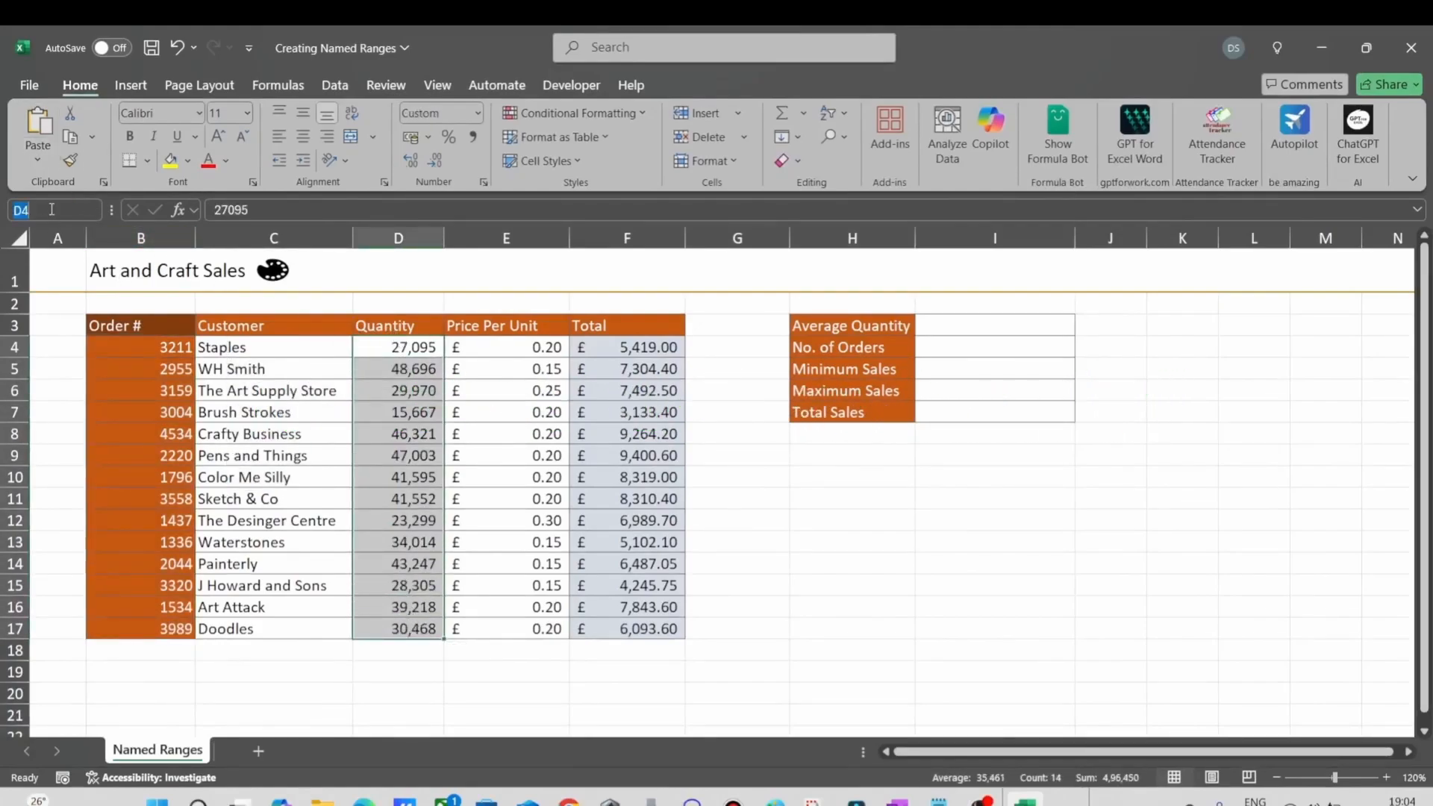
text(Quantity)
key(Return)
Name the unit prices in E4:E17 as the range Price_Per_Unit.
drag(502, 351, 503, 628)
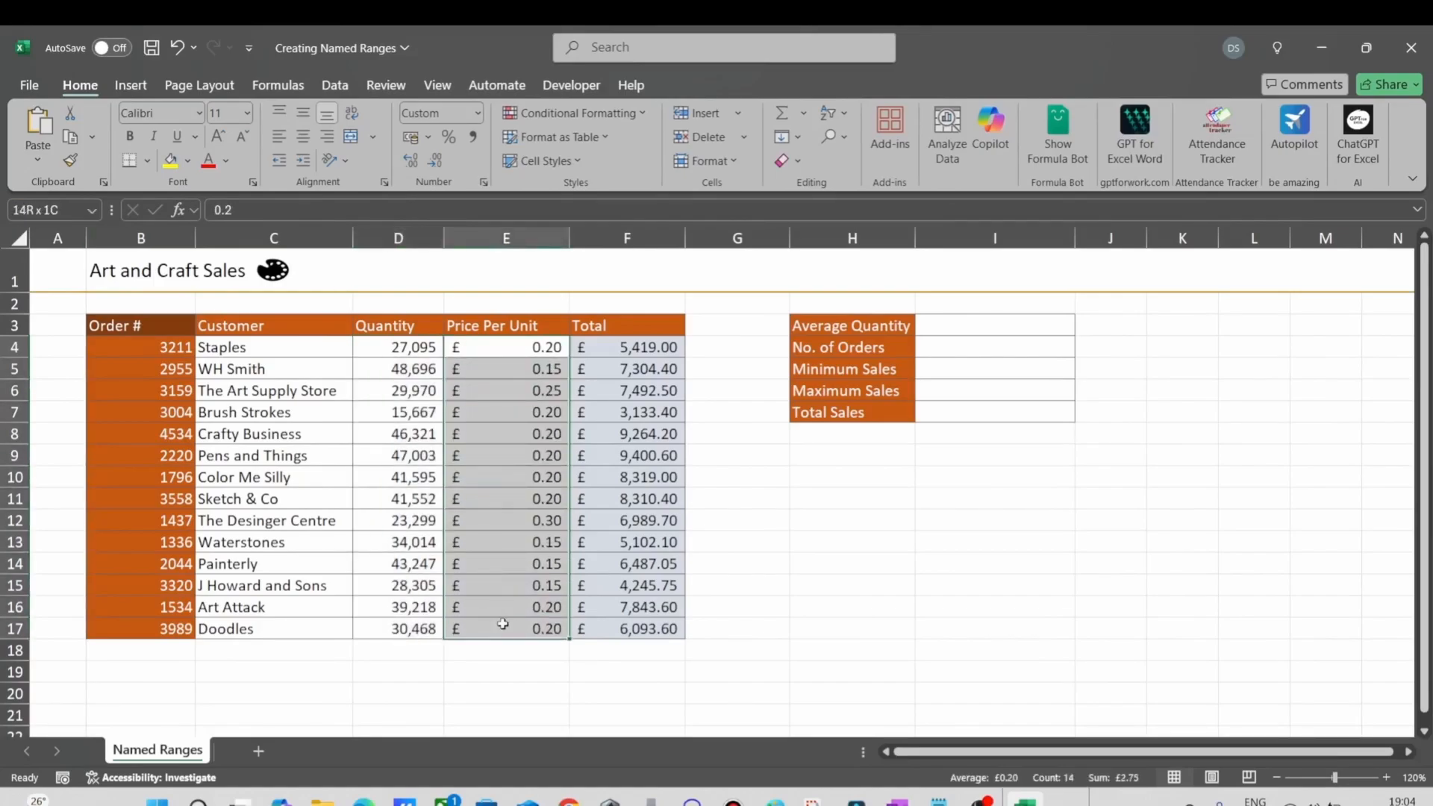
click(61, 204)
text(Price)
text(_Per_Unit)
key(Return)
Name the total values in F4:F17 as the range Total and check the list of defined names.
drag(621, 347, 631, 629)
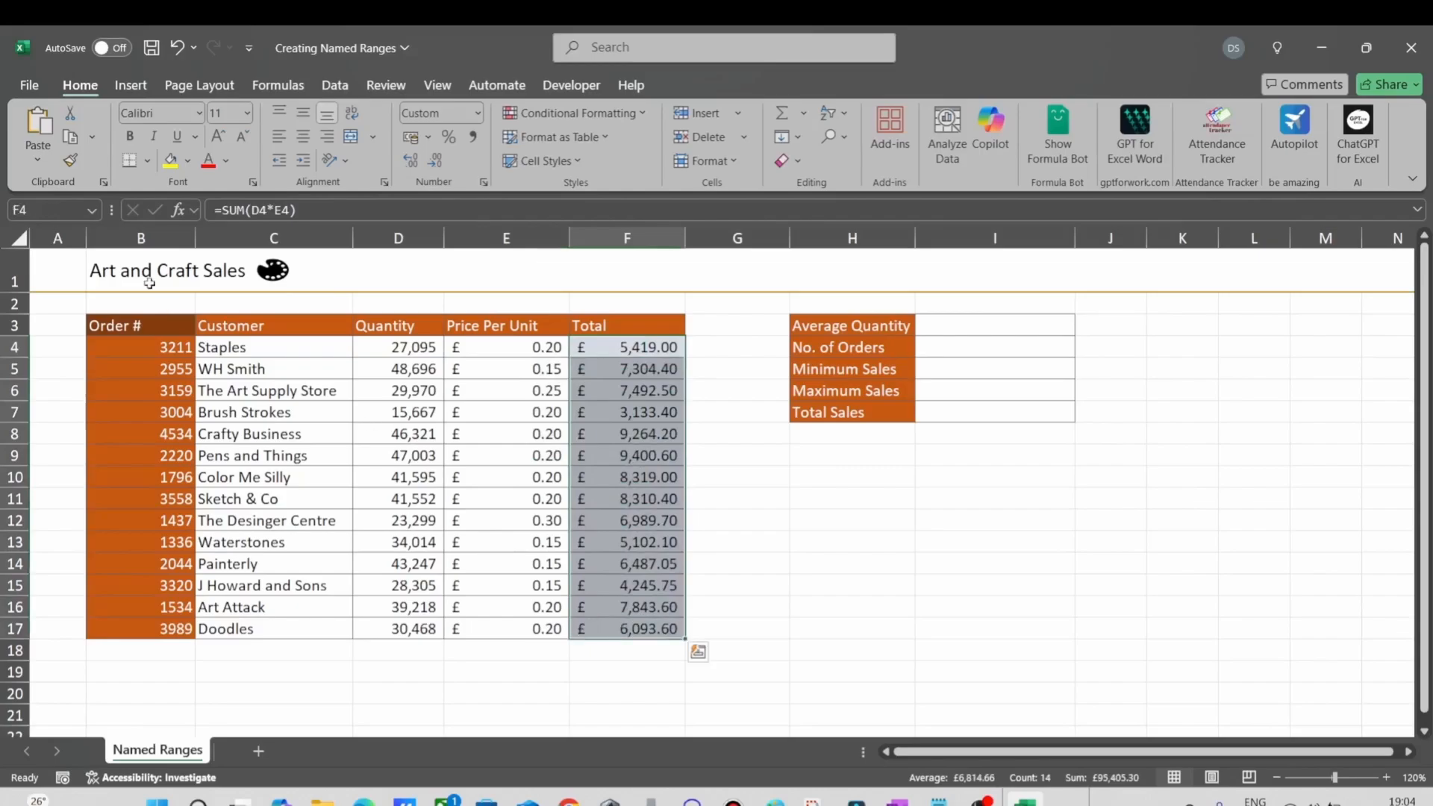
click(28, 210)
text(Total)
key(Return)
click(112, 364)
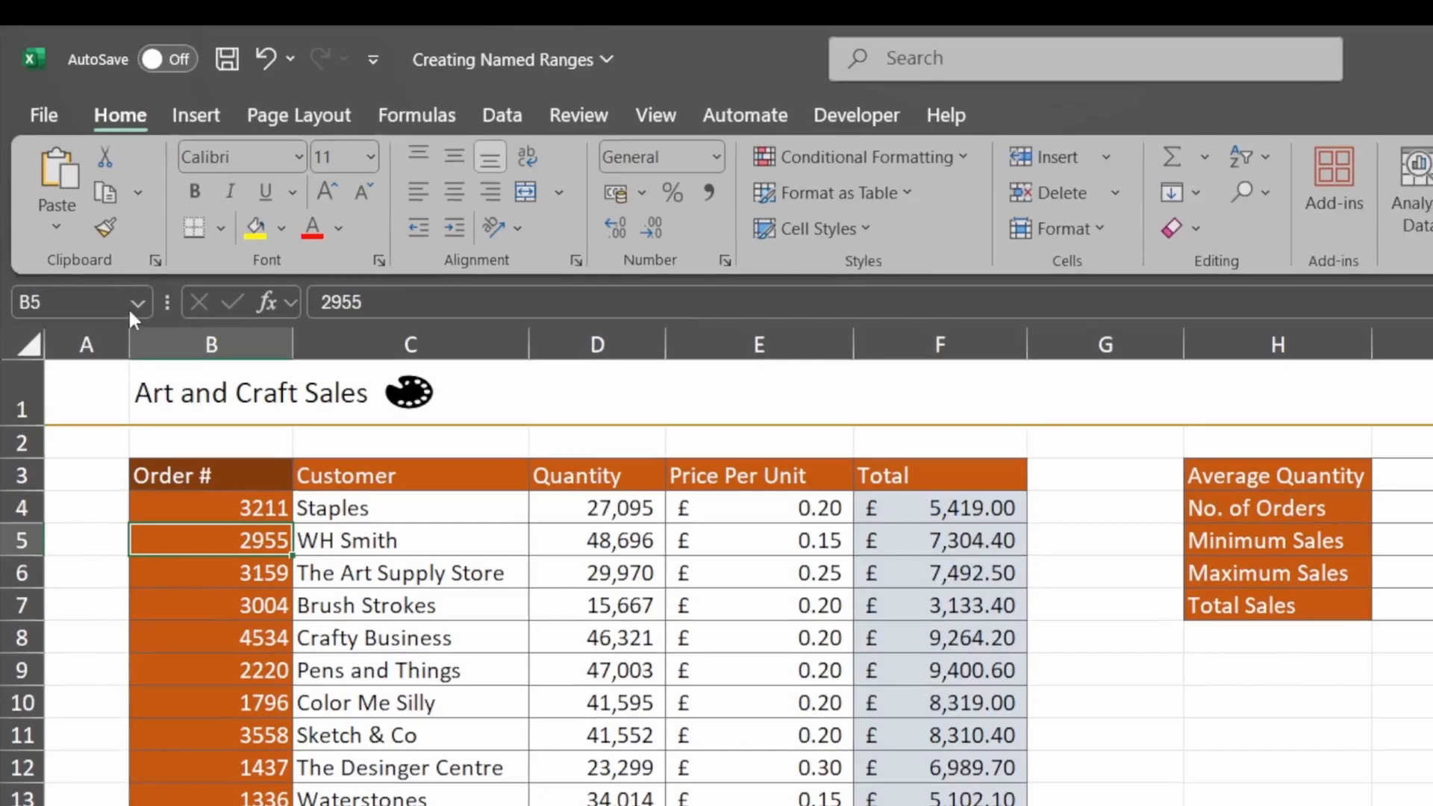
click(131, 303)
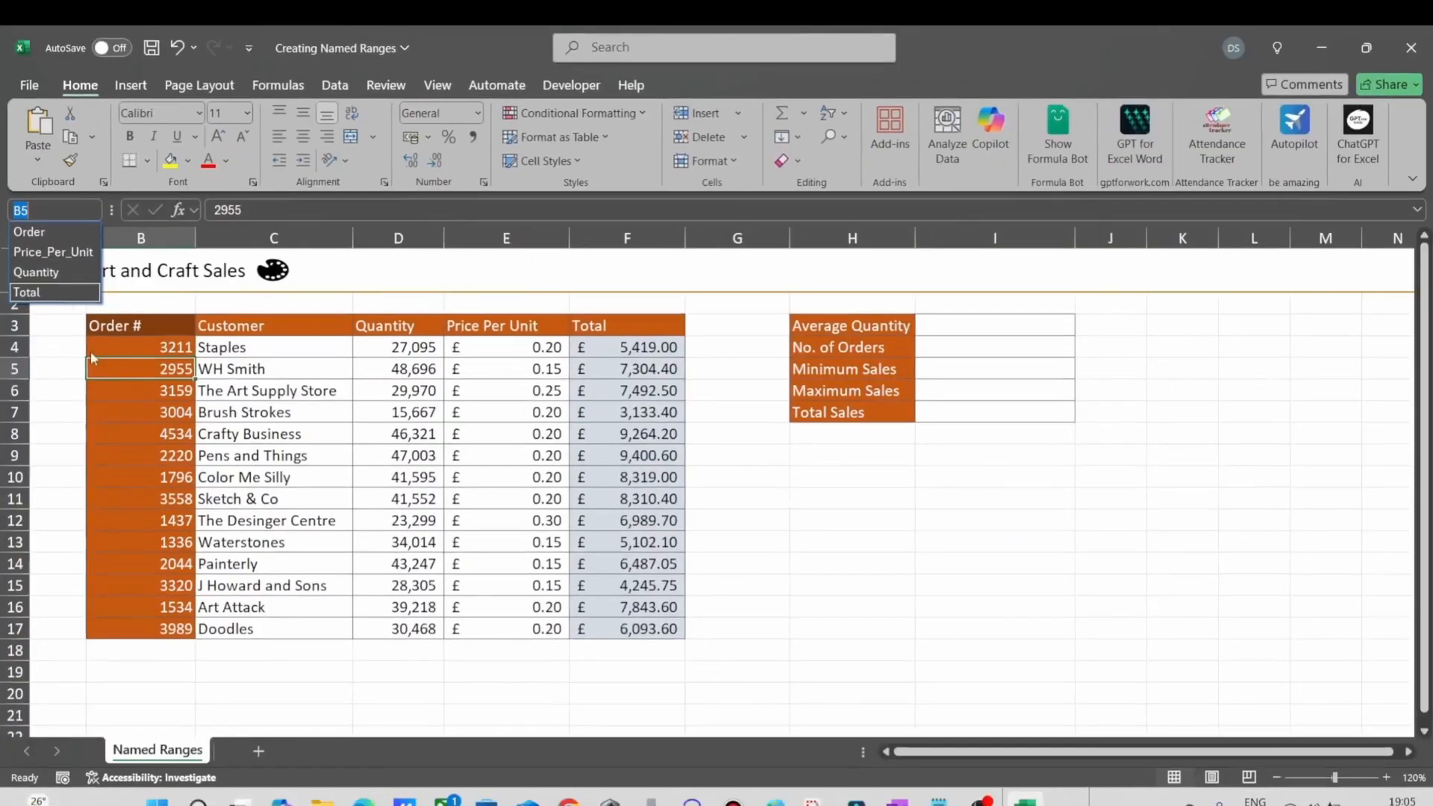
click(141, 532)
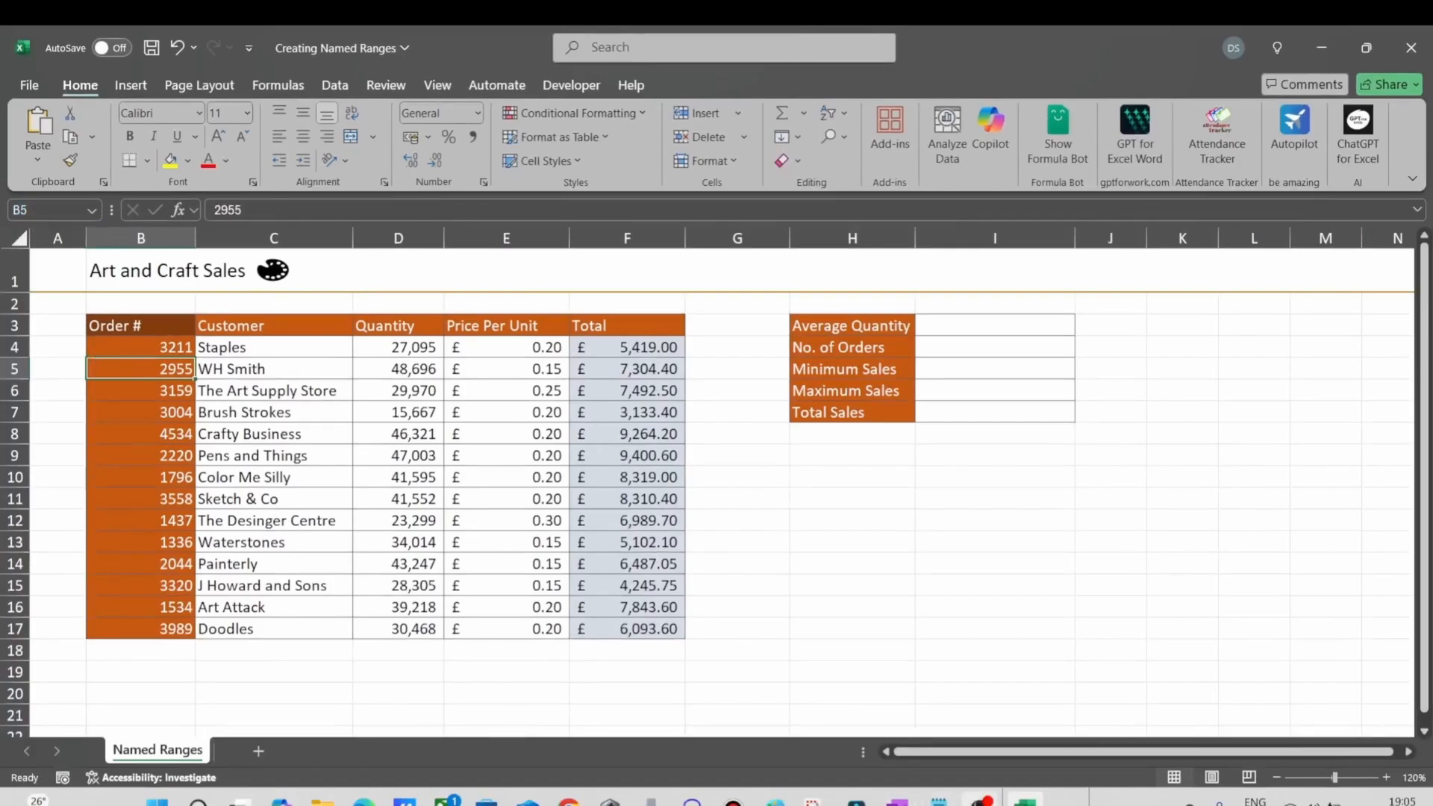
Calculate the average quantity in cell I3 with the formula =AVERAGE(Quantity).
click(936, 445)
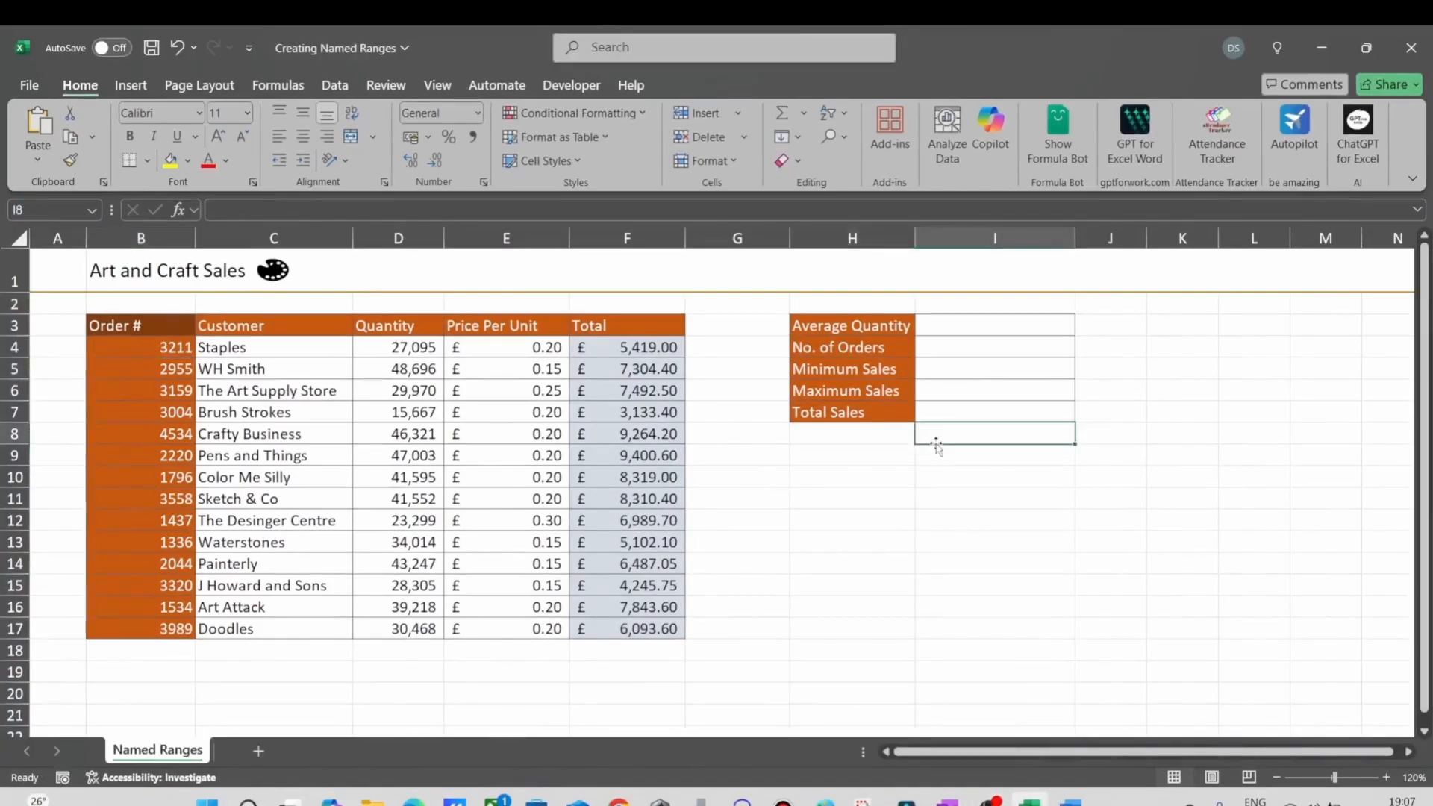
click(934, 349)
click(918, 327)
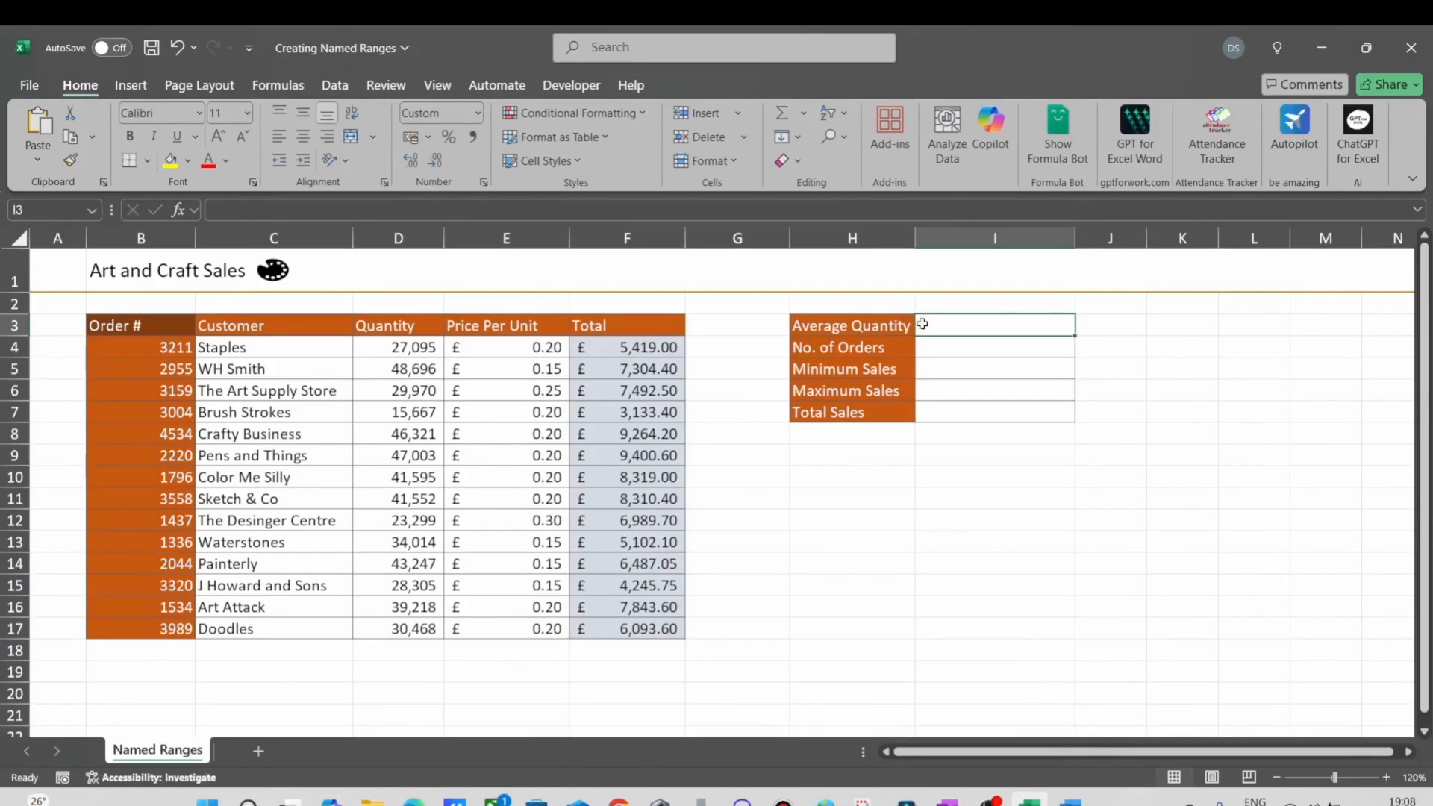
text(=aver)
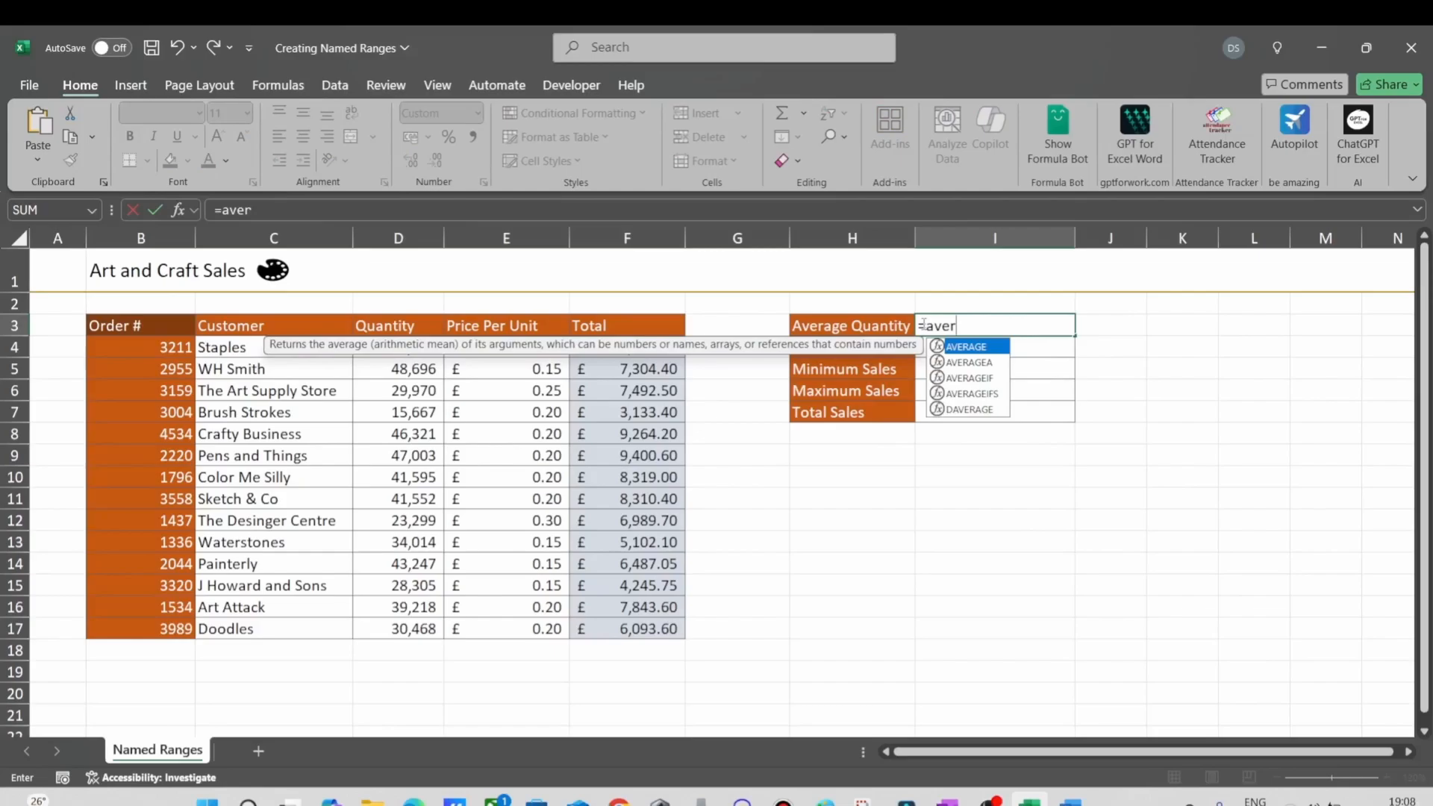
double_click(970, 347)
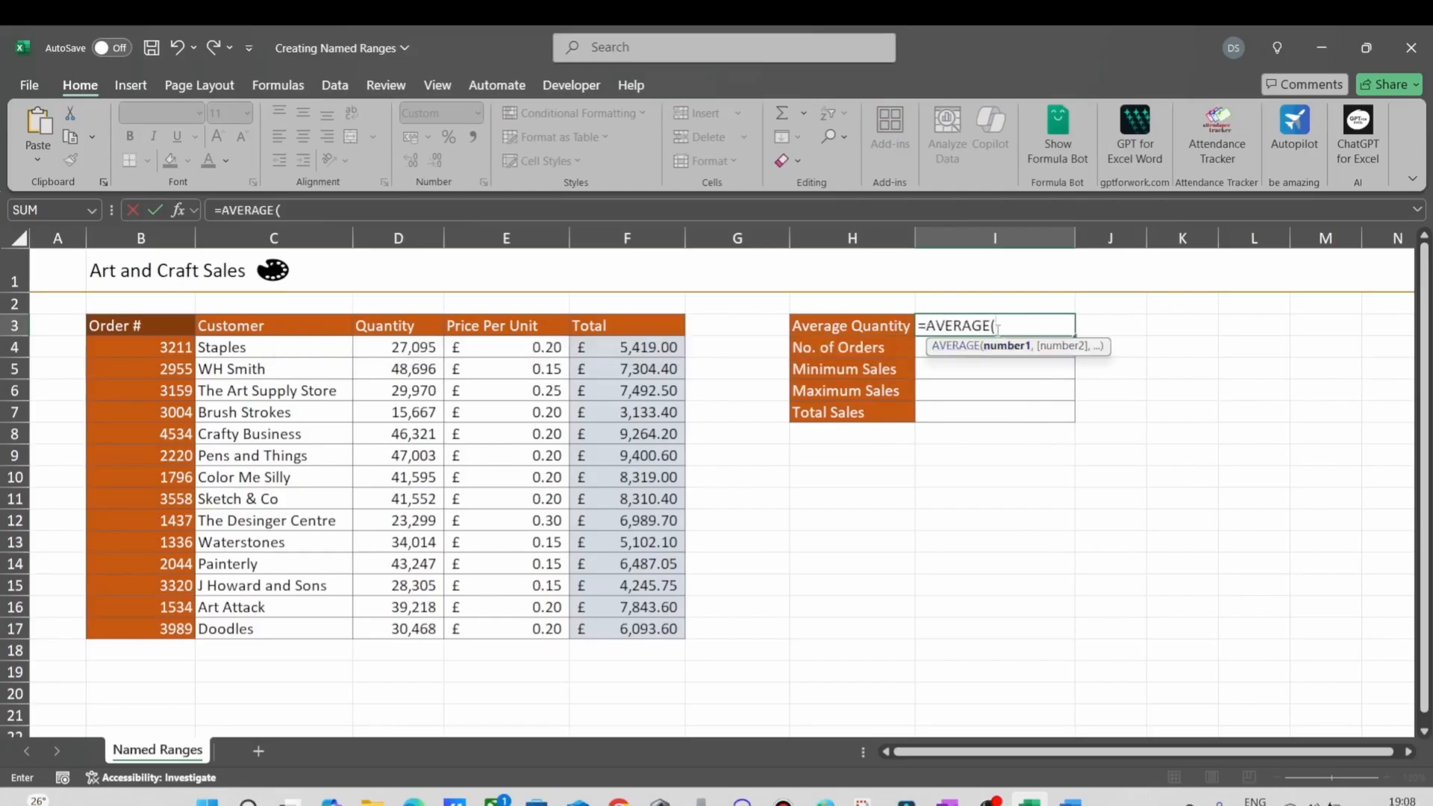
text(Qua)
double_click(1039, 357)
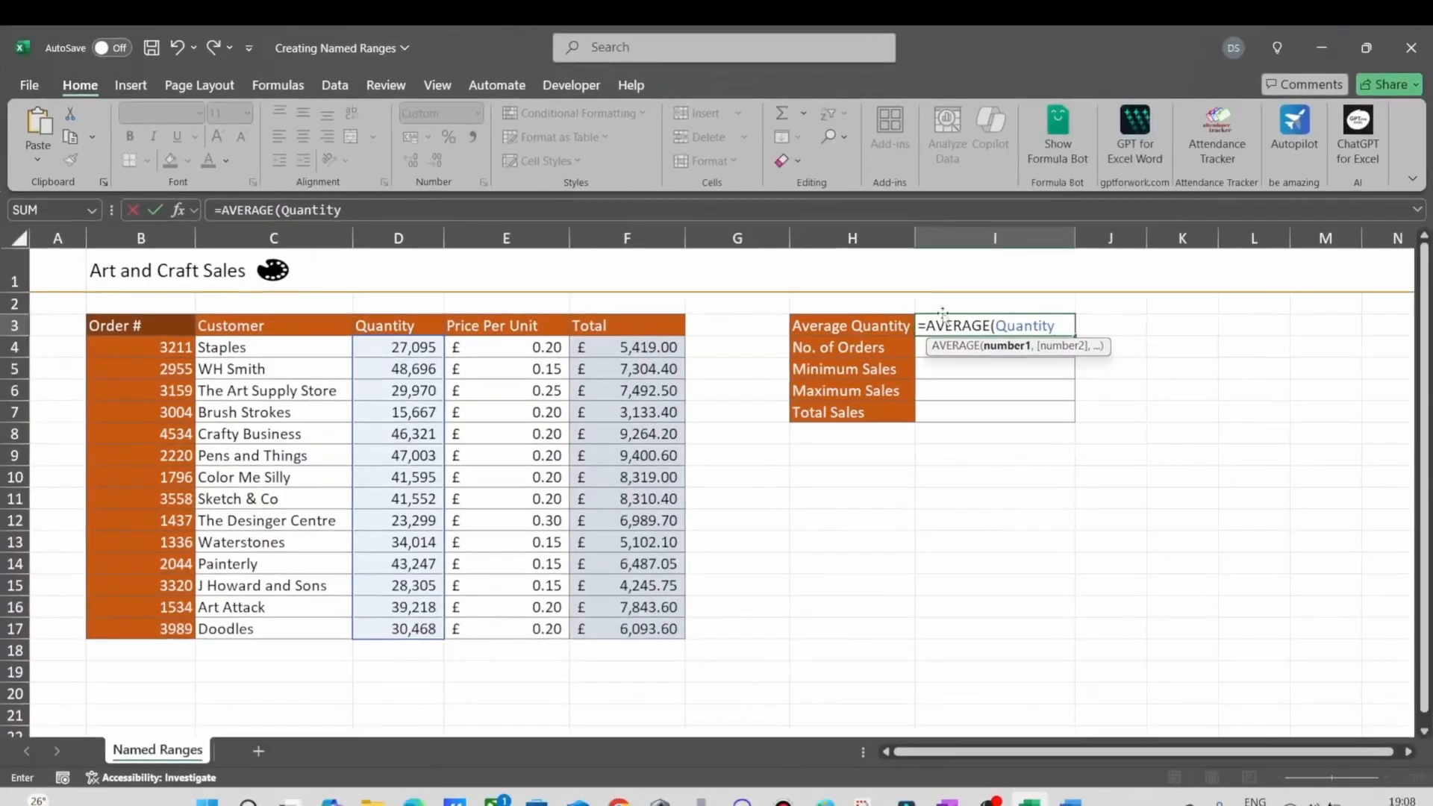
text())
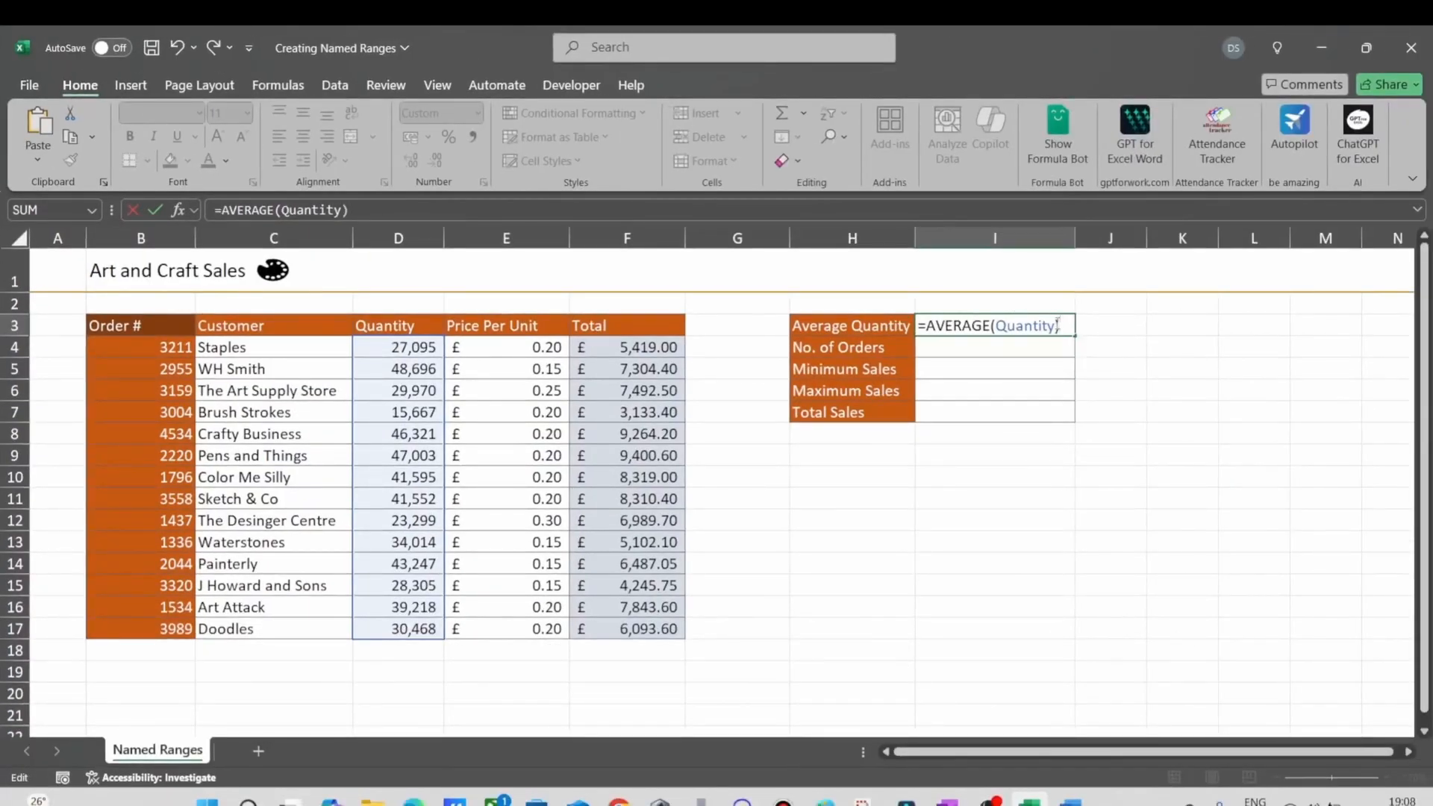
key(ctrl+Return)
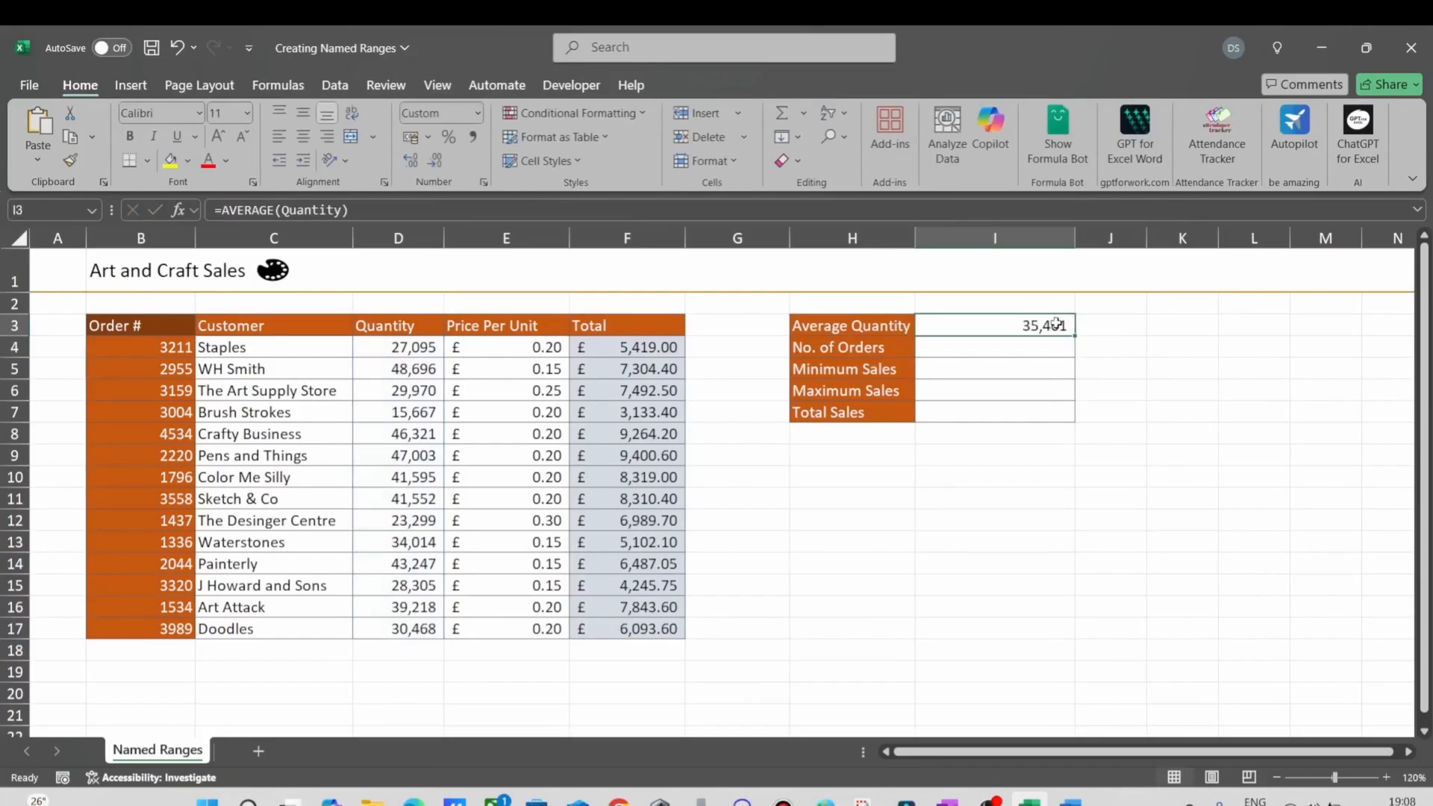
Count the number of orders in cell I4 with the formula =COUNT(Order).
click(1000, 341)
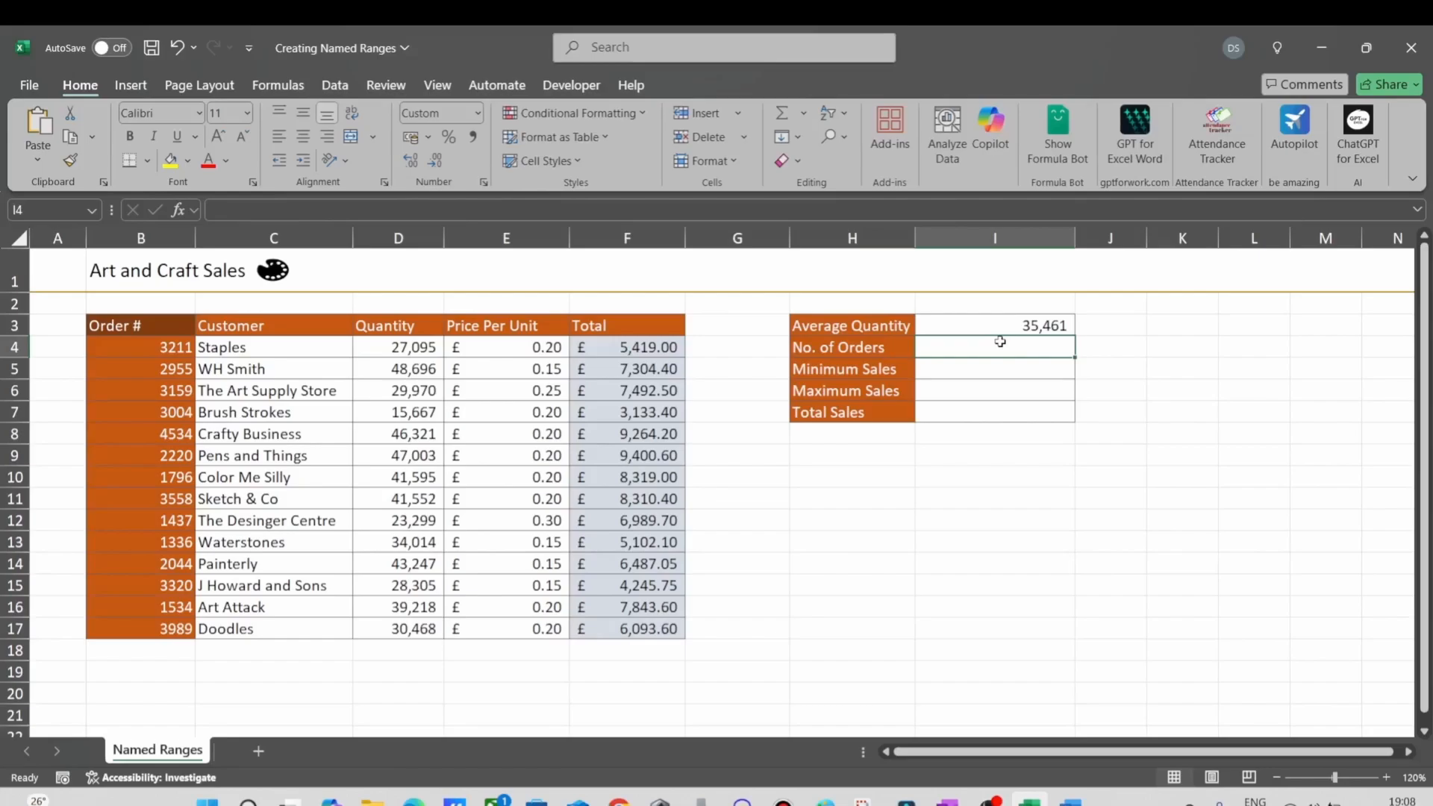
text(=coun)
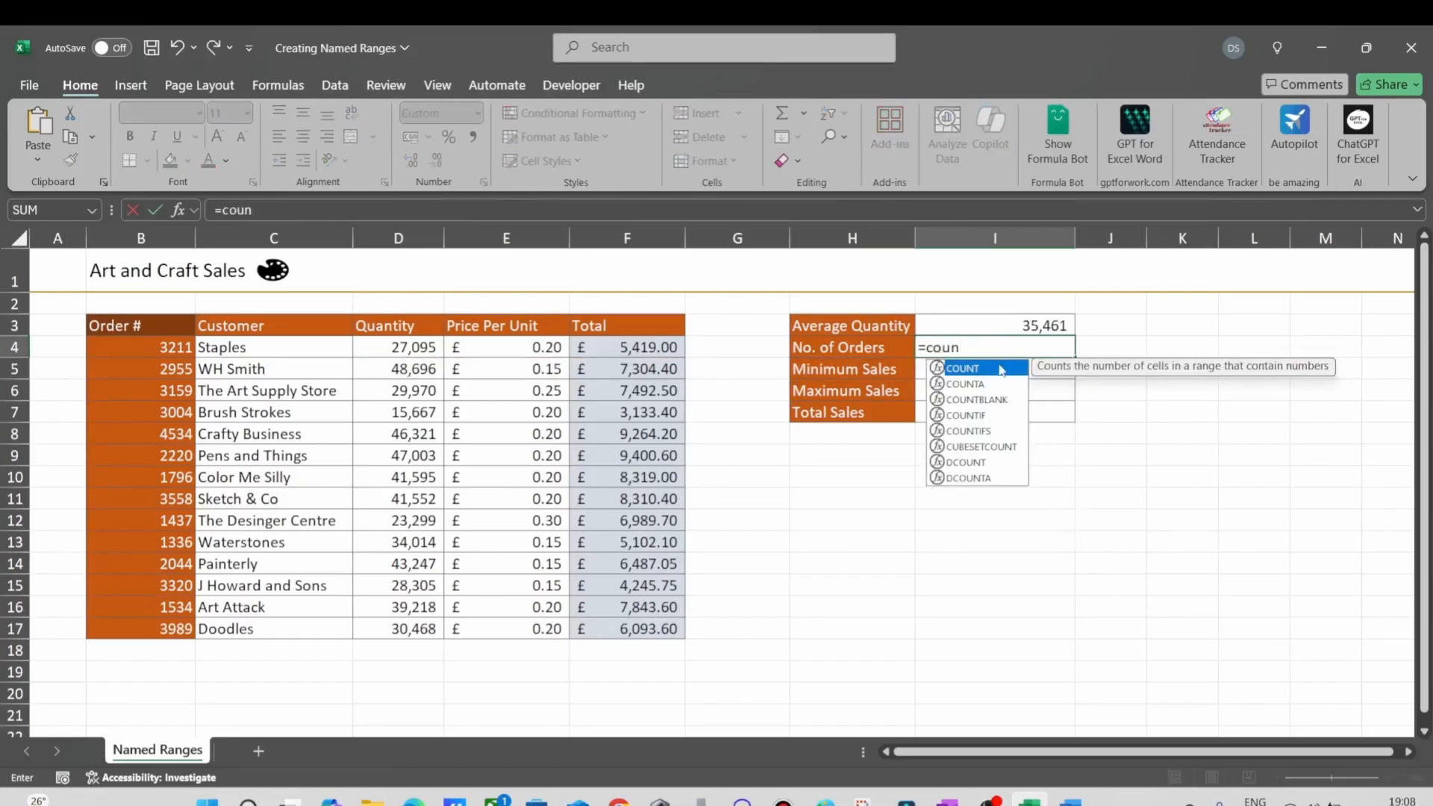
double_click(987, 369)
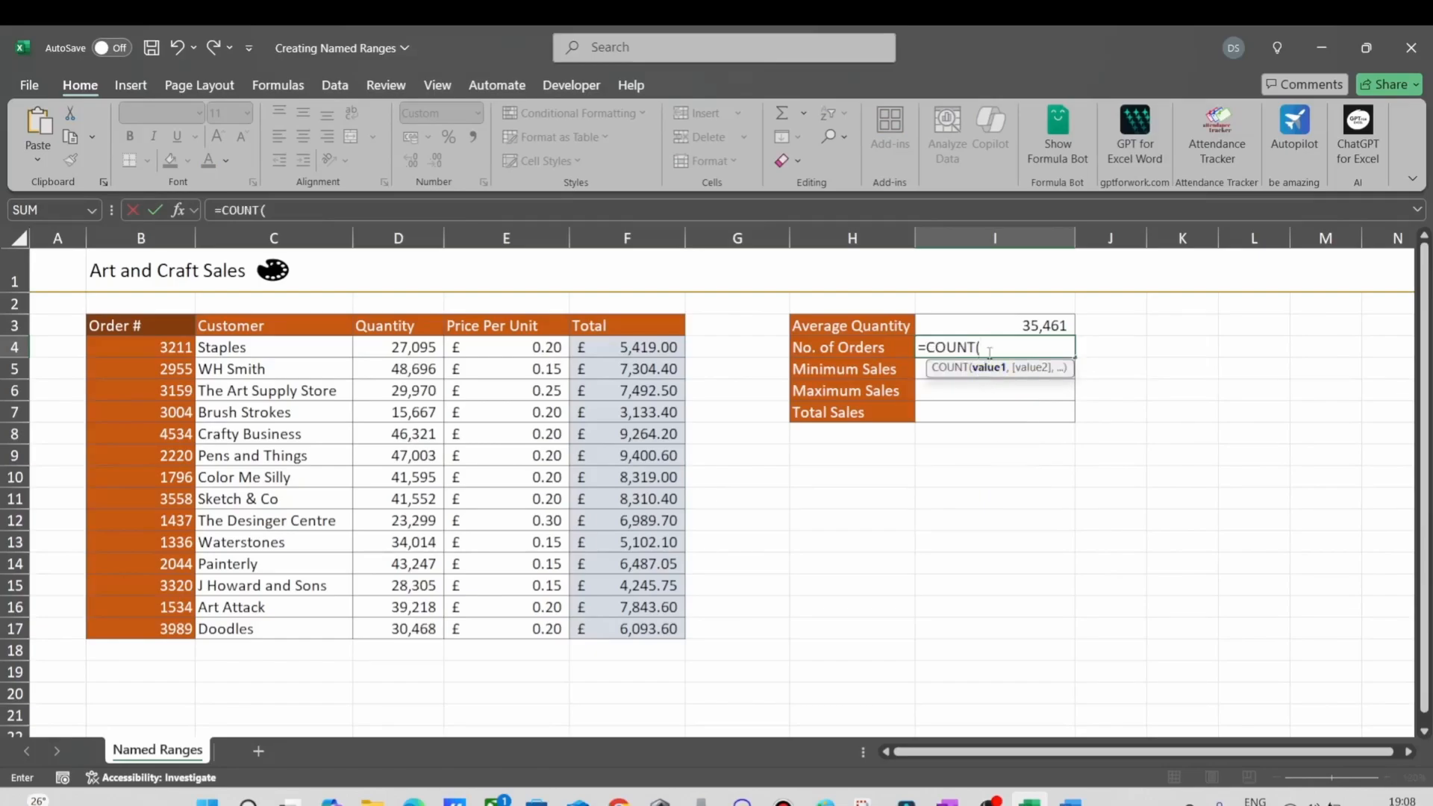
text(order)
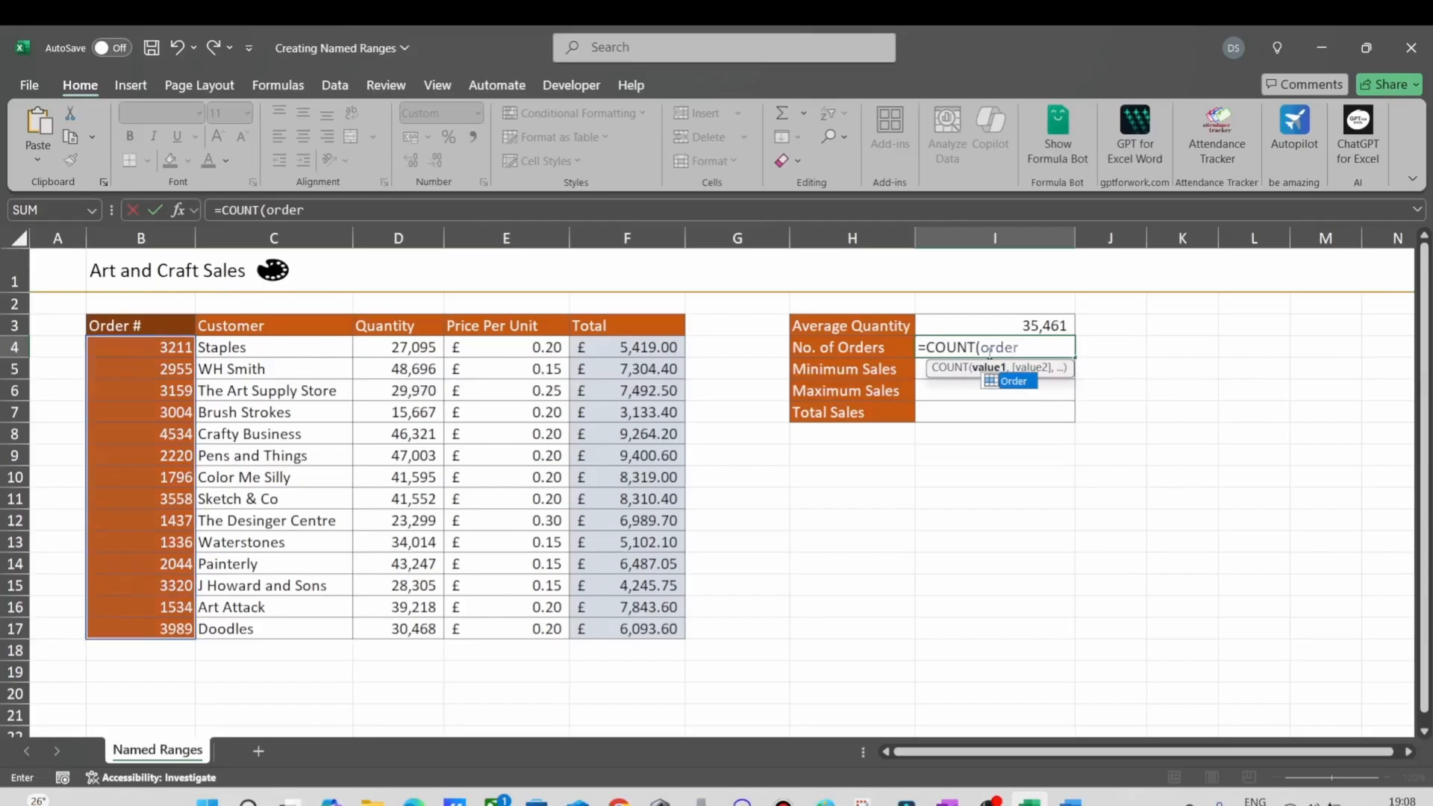
double_click(1012, 380)
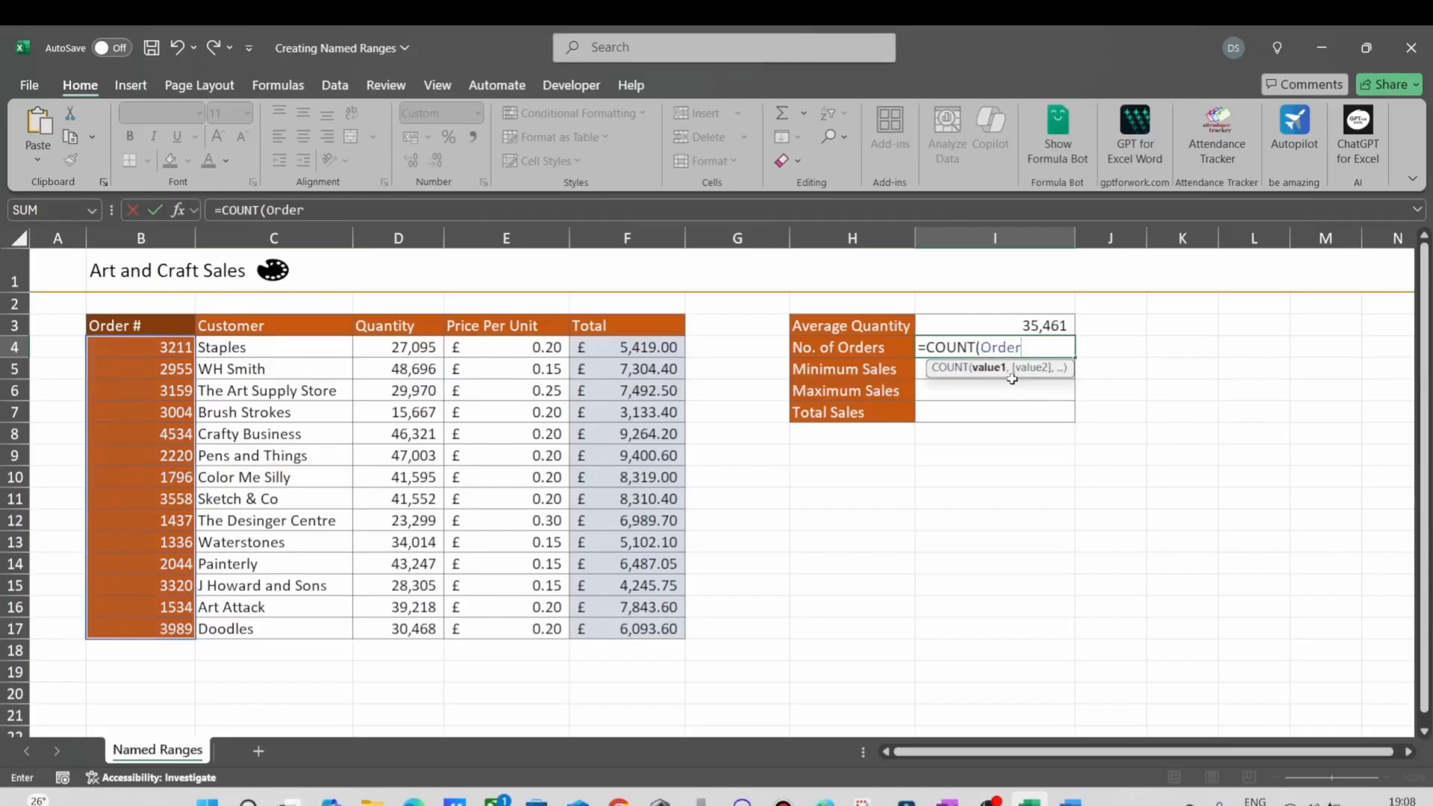
text())
key(Return)
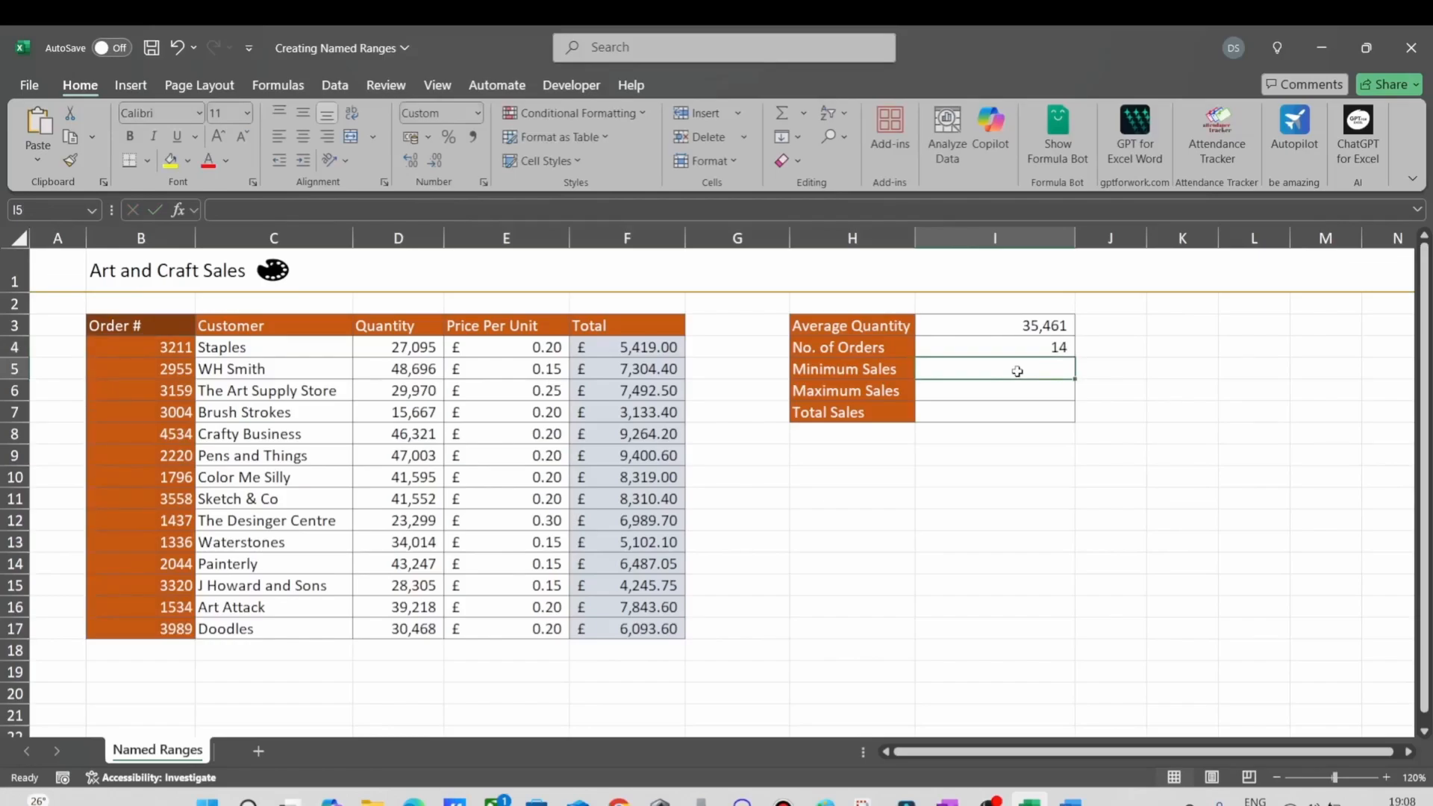
Calculate the minimum sales in cell I5 with the formula =MIN(Total).
text(=)
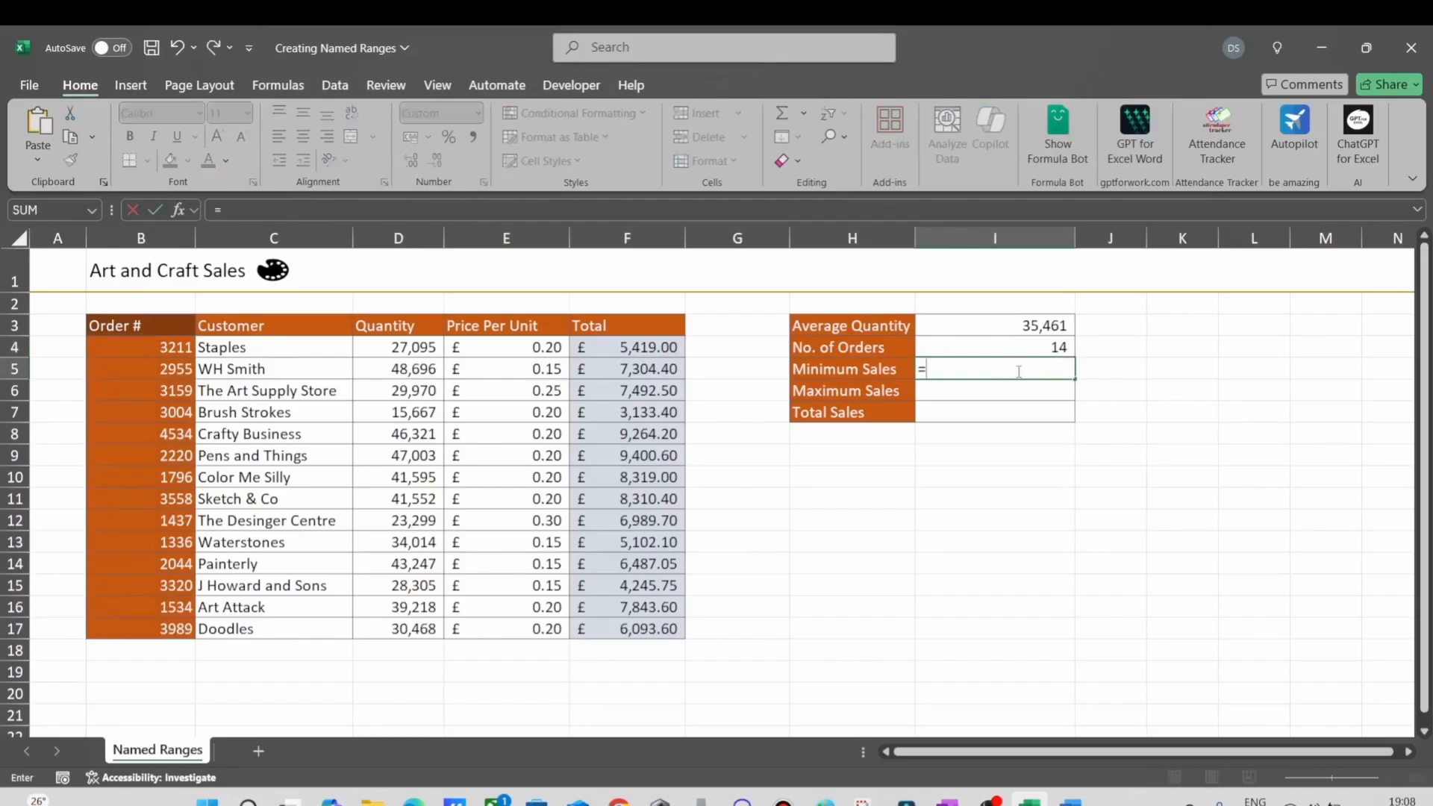
text(min)
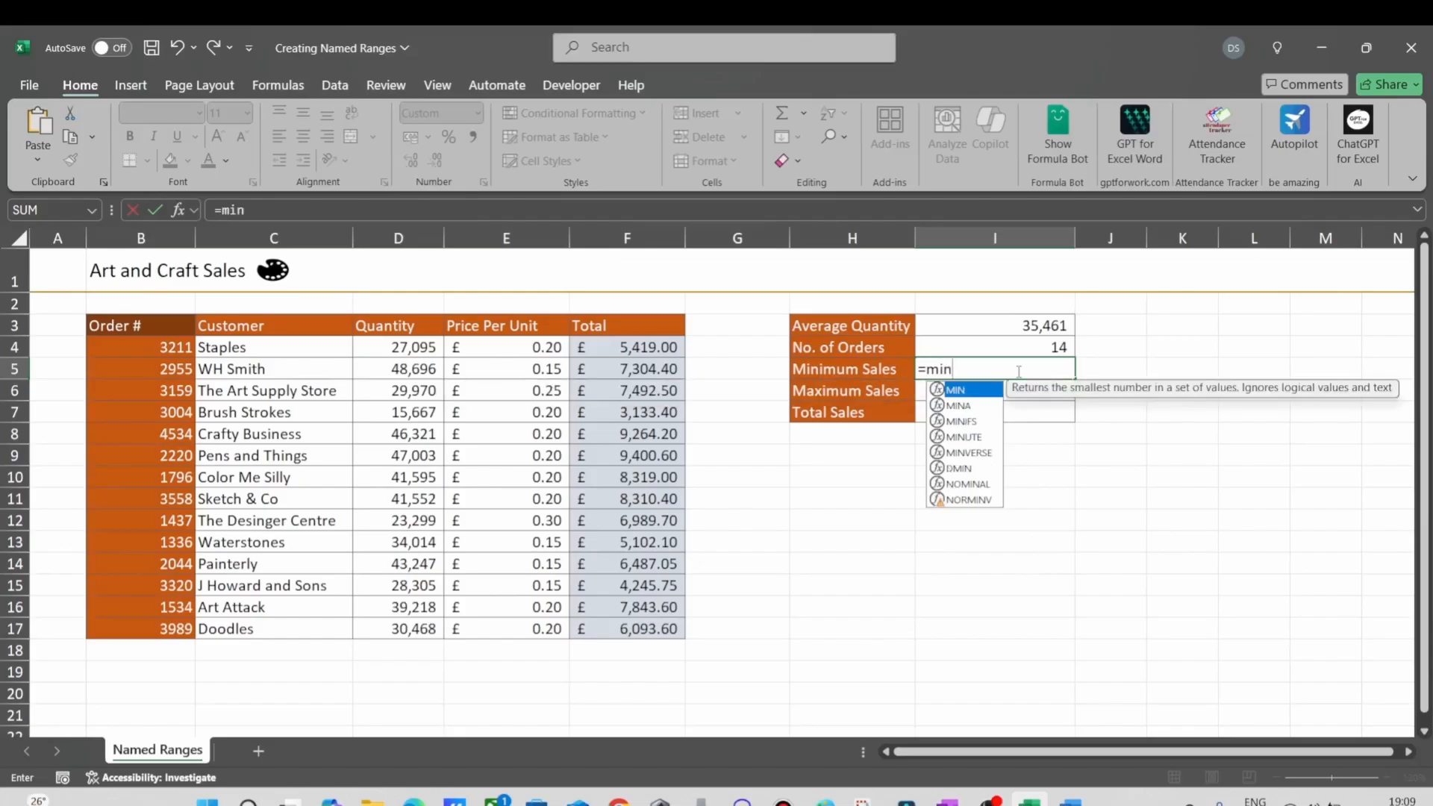
double_click(969, 394)
text(to)
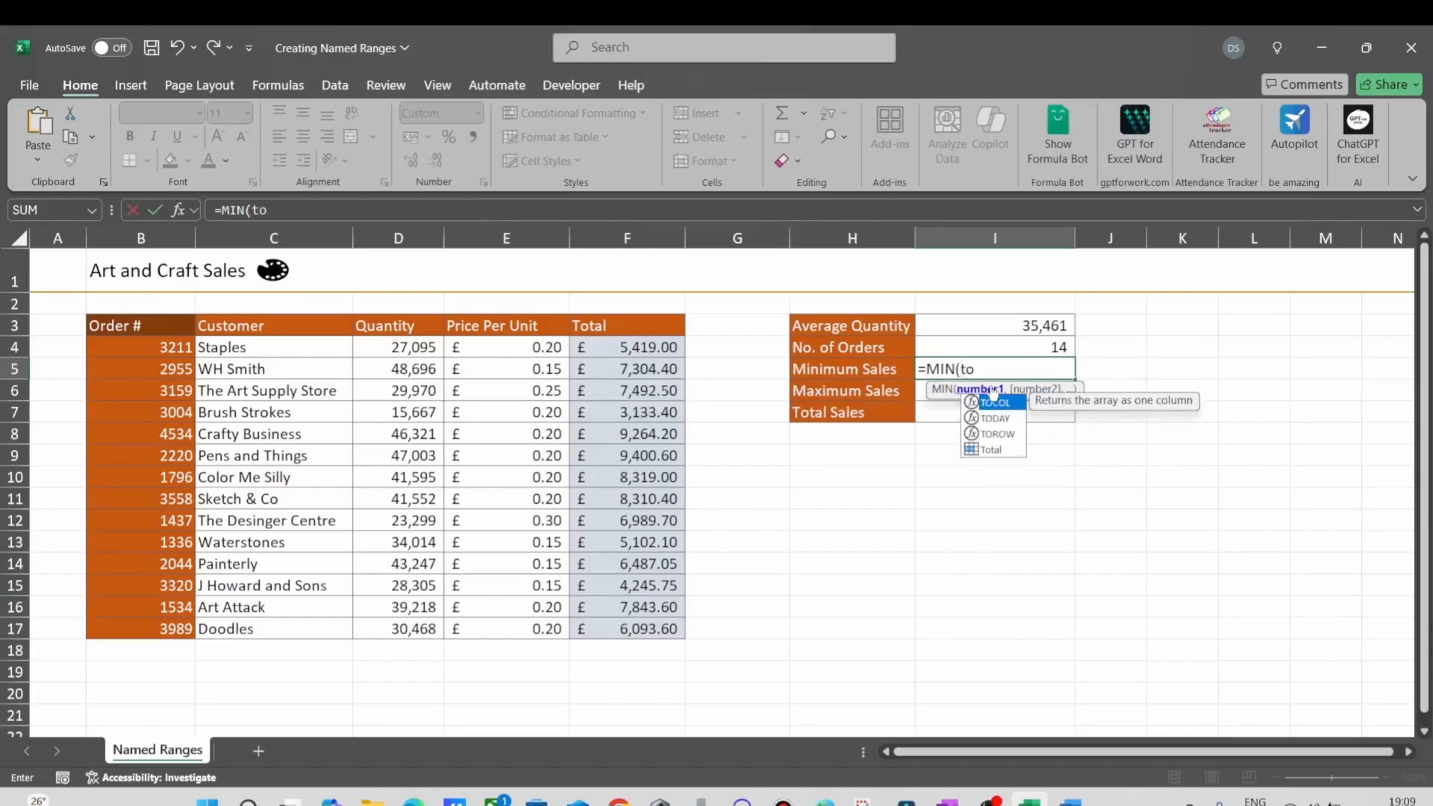
double_click(992, 448)
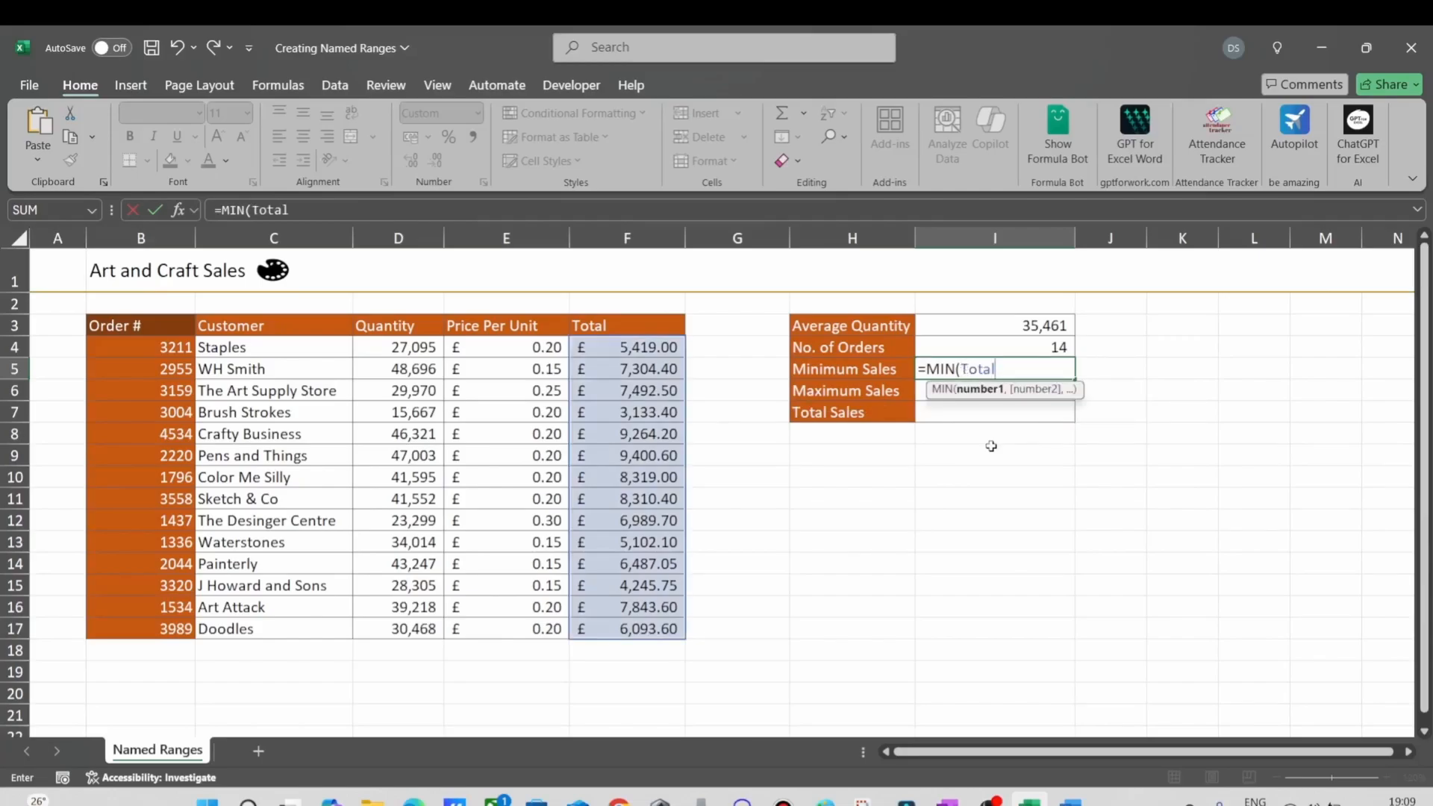
text())
key(Return)
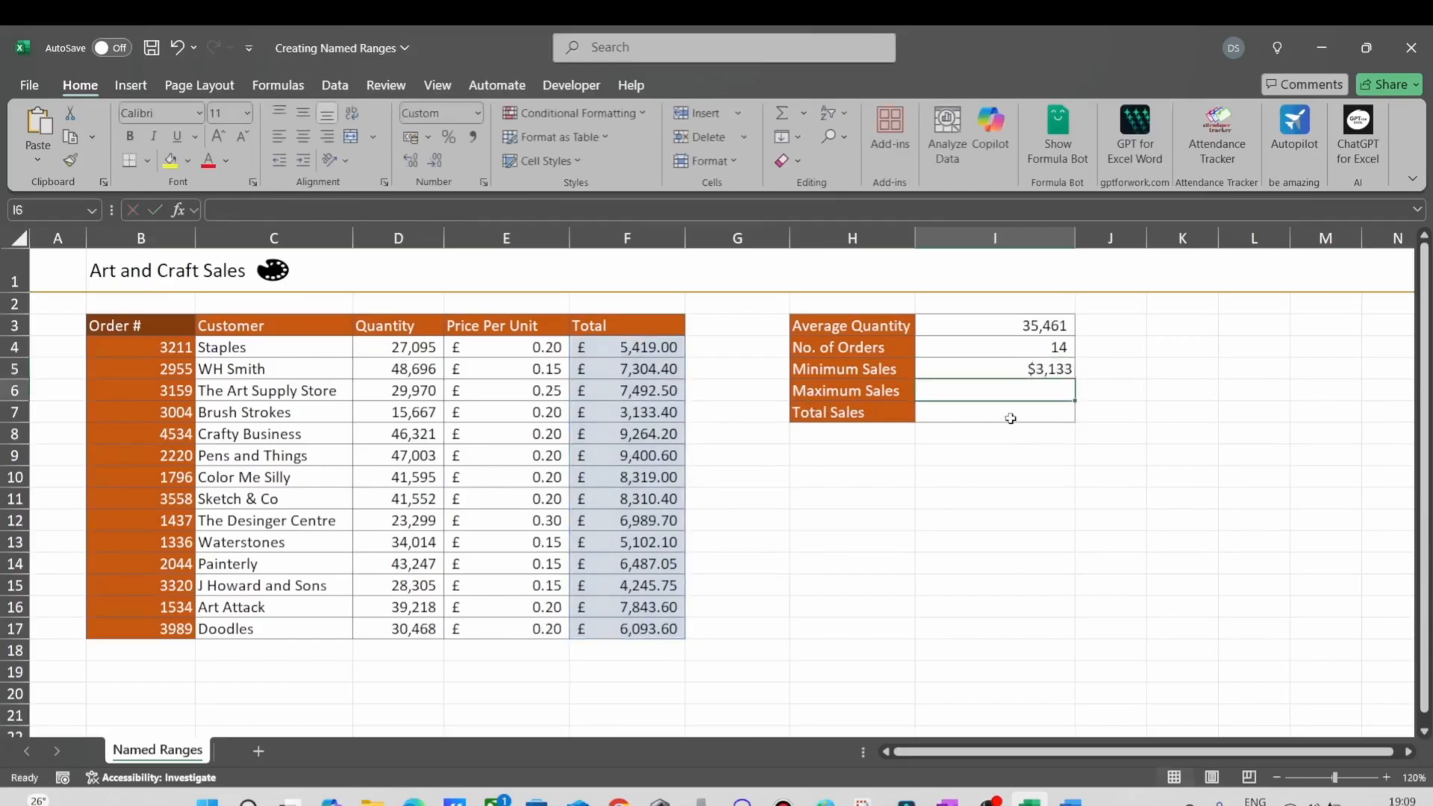
Calculate the maximum sales in cell I6 with the formula =MAX(Total).
text(=)
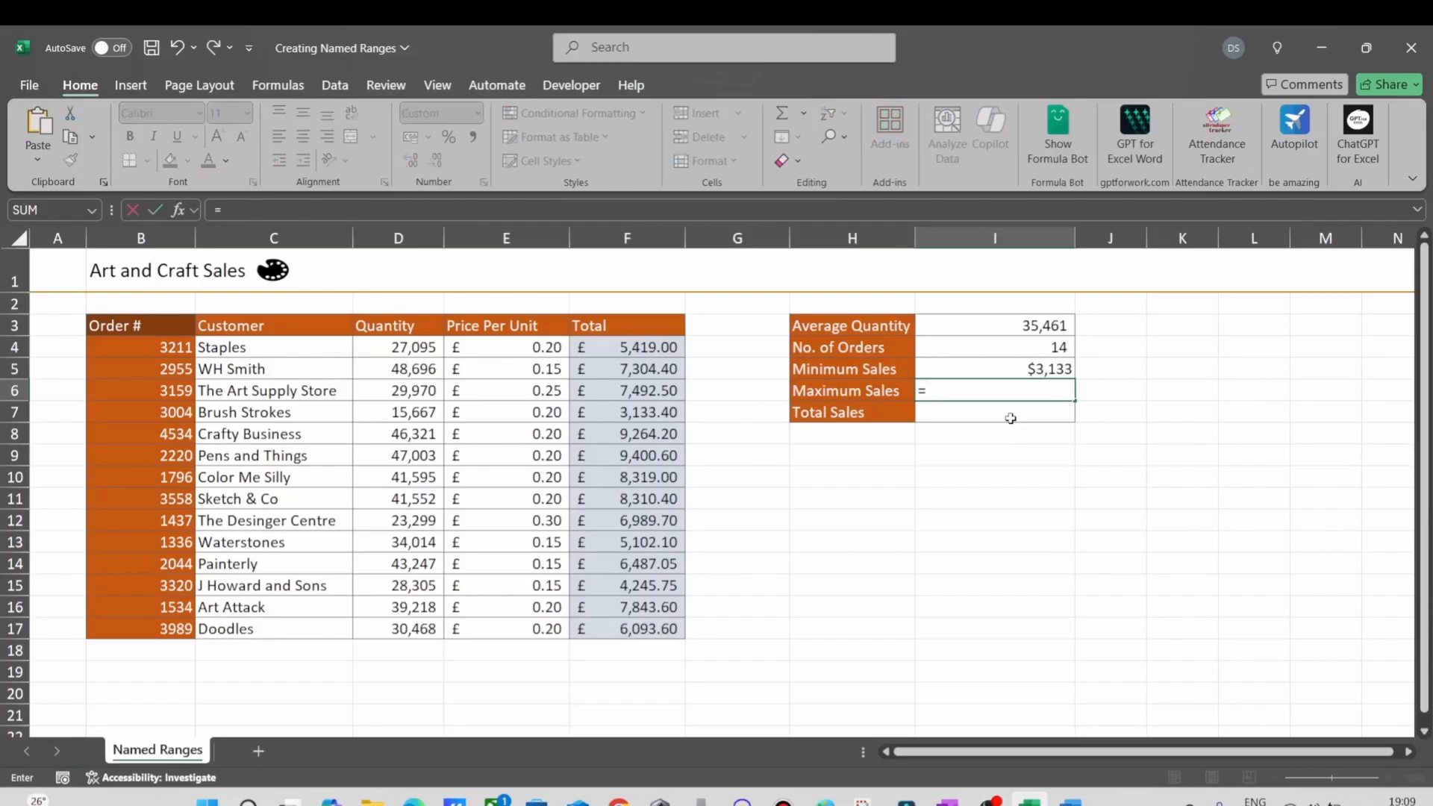
text(max)
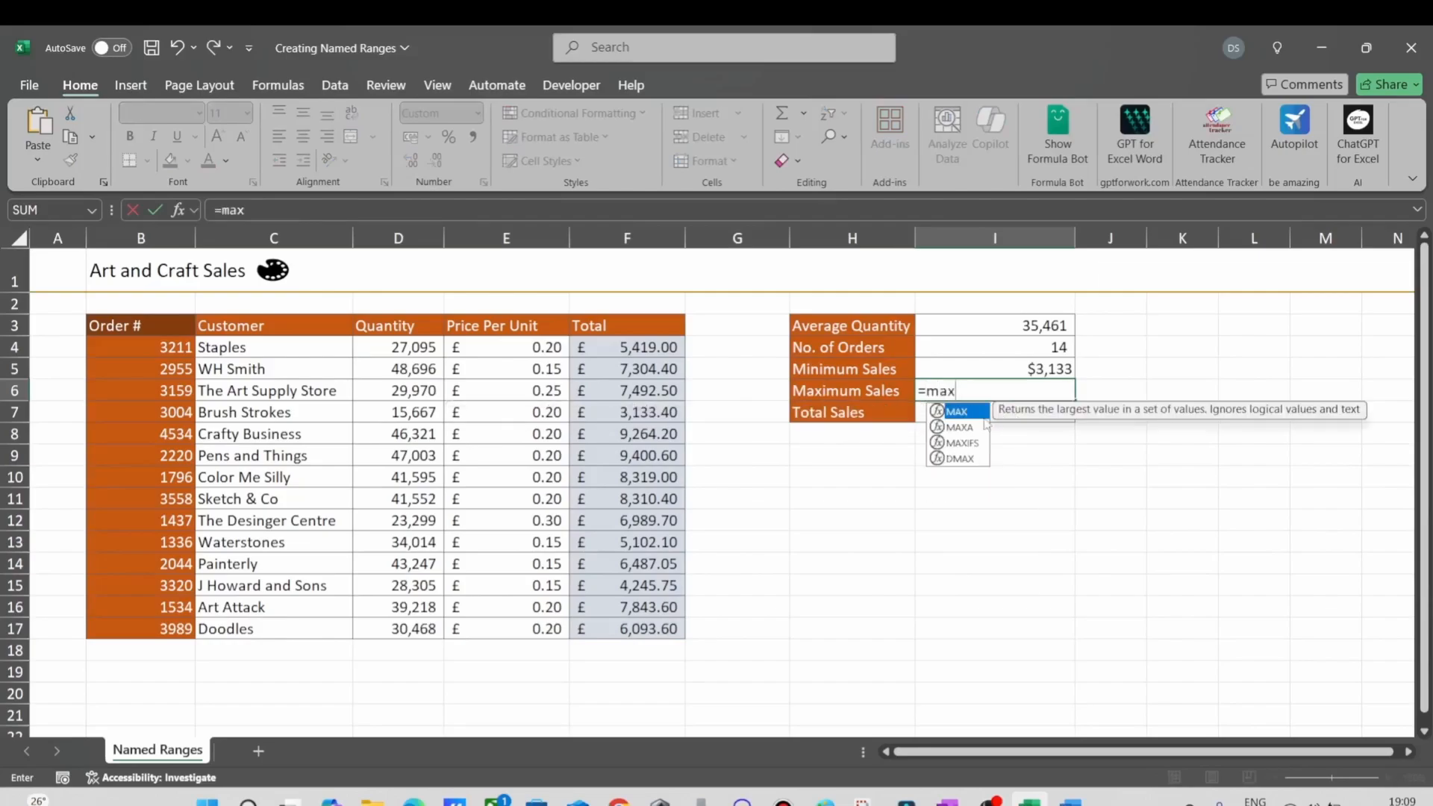
double_click(977, 415)
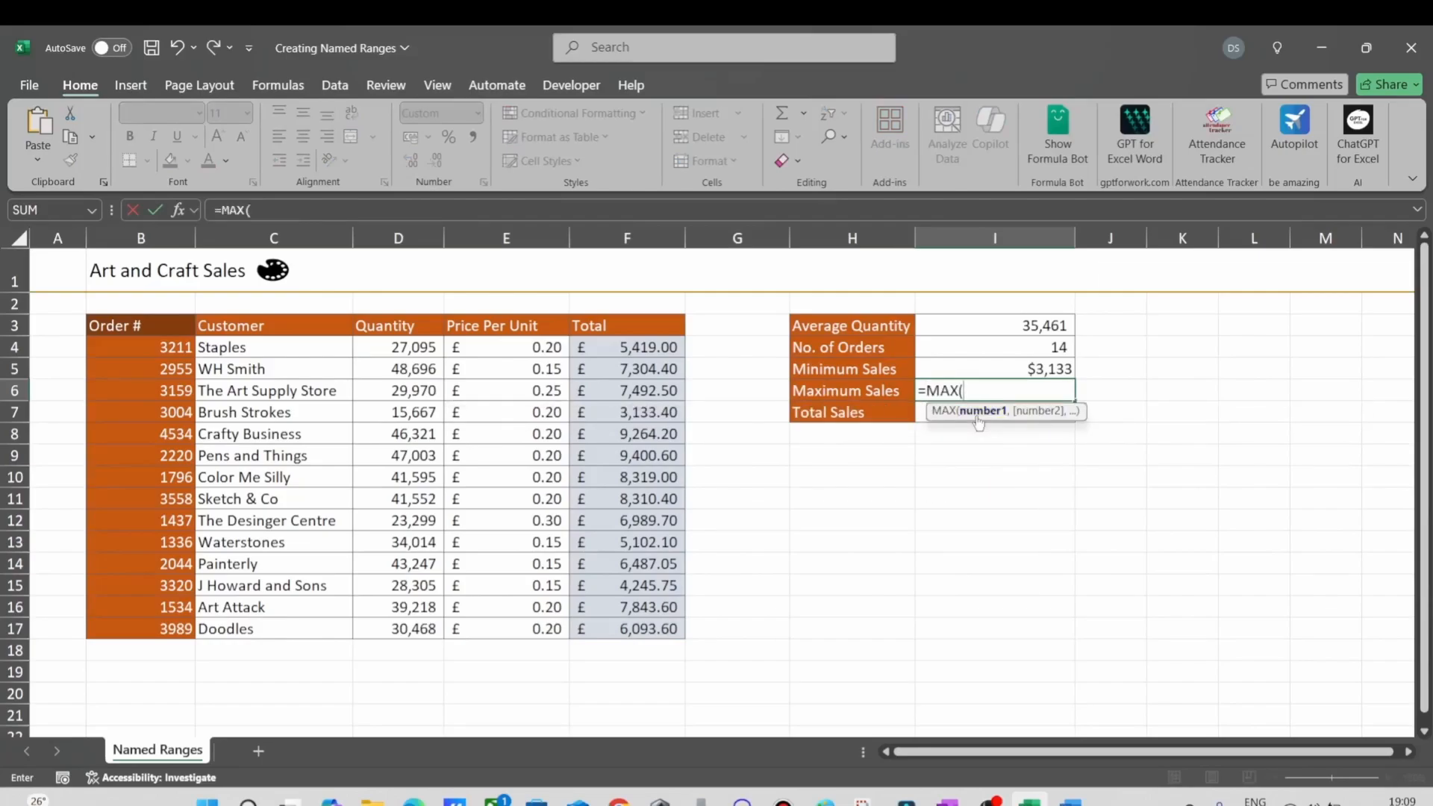
text(to)
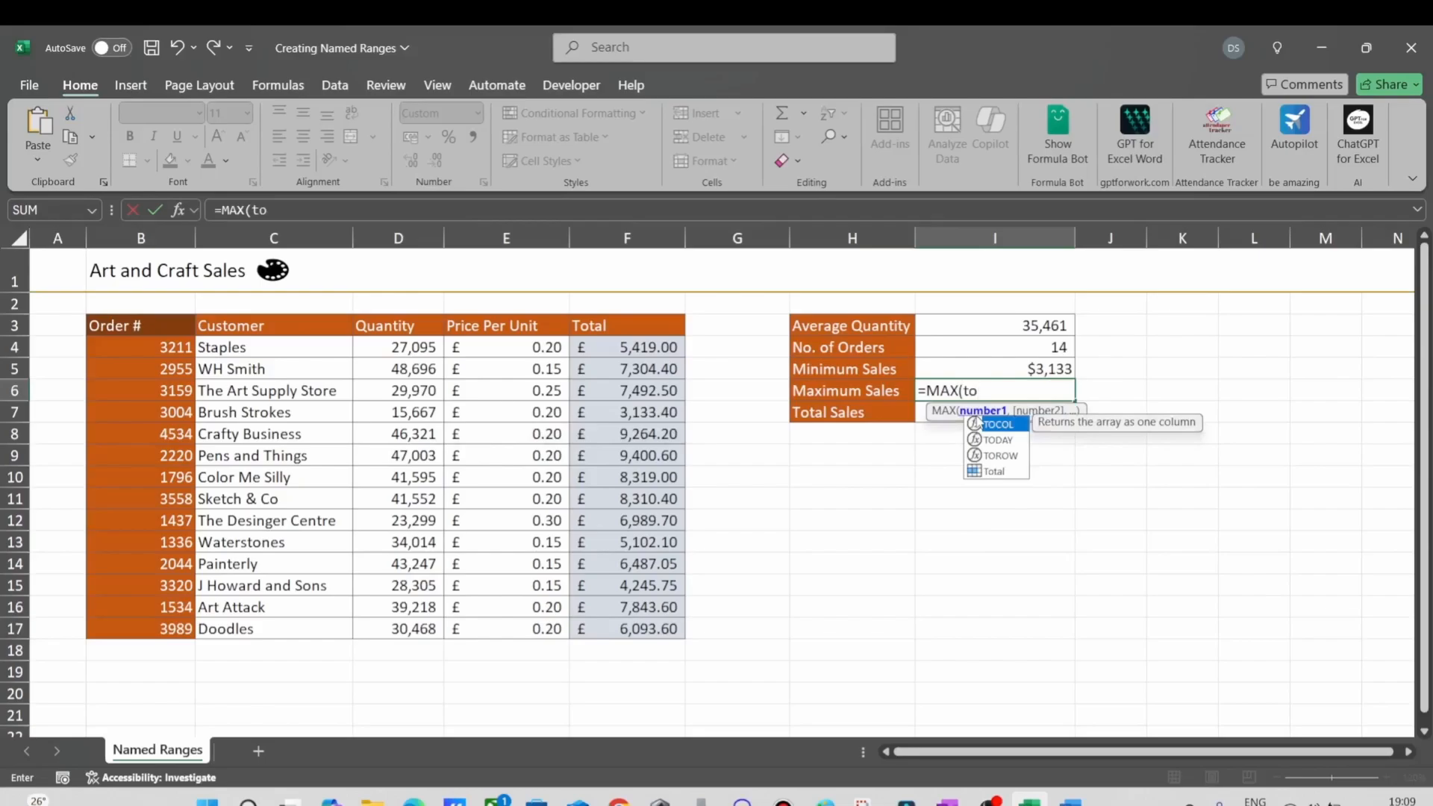
double_click(992, 471)
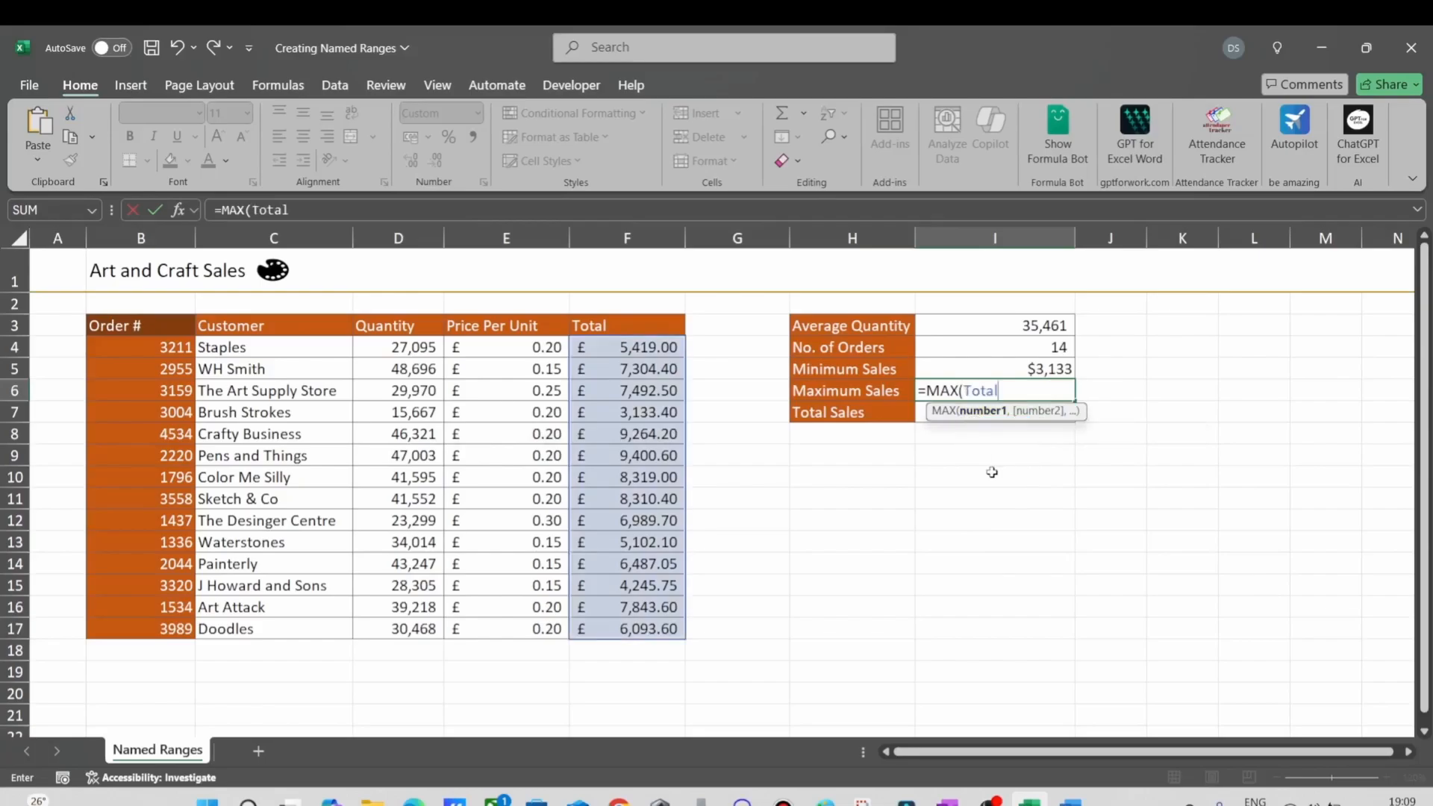
text())
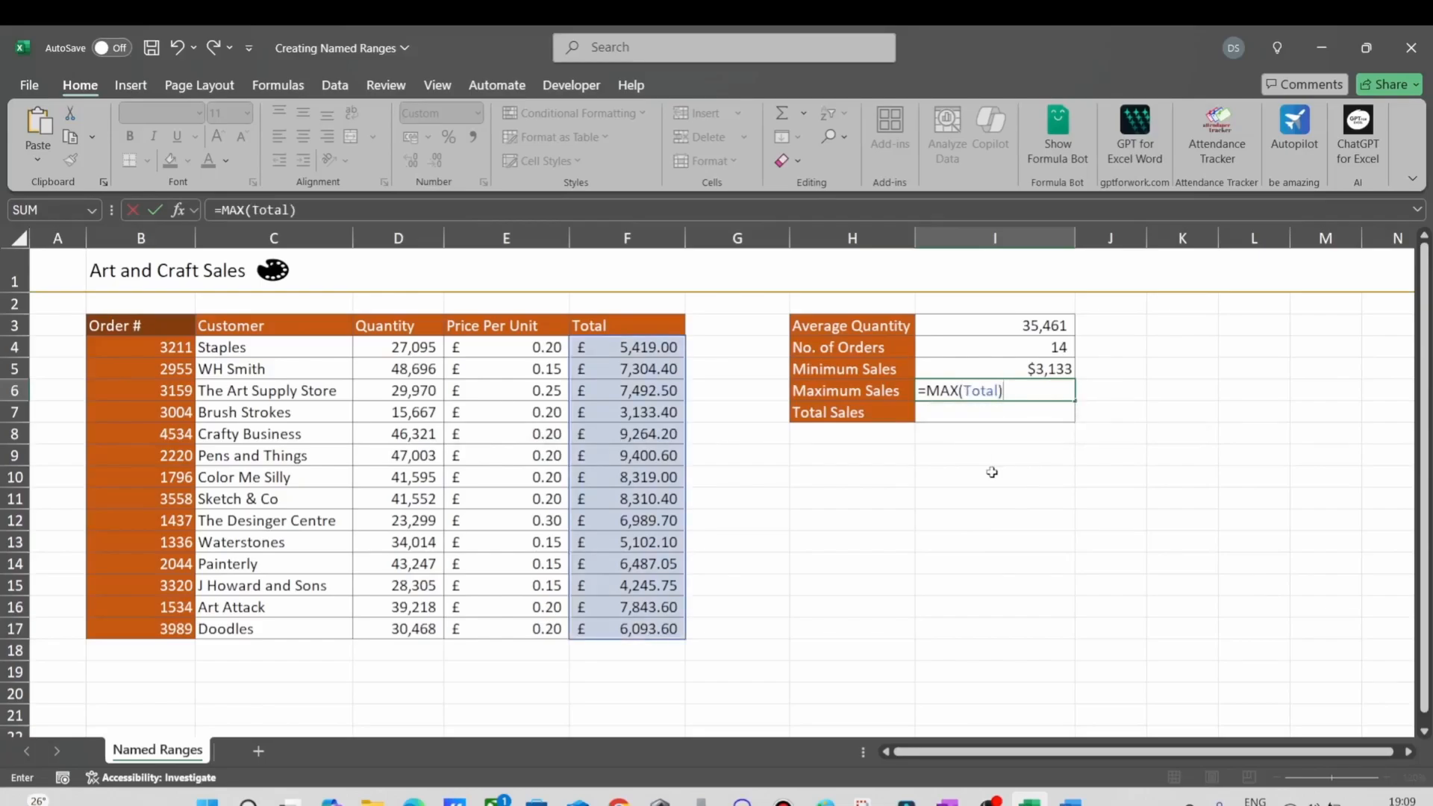
key(Return)
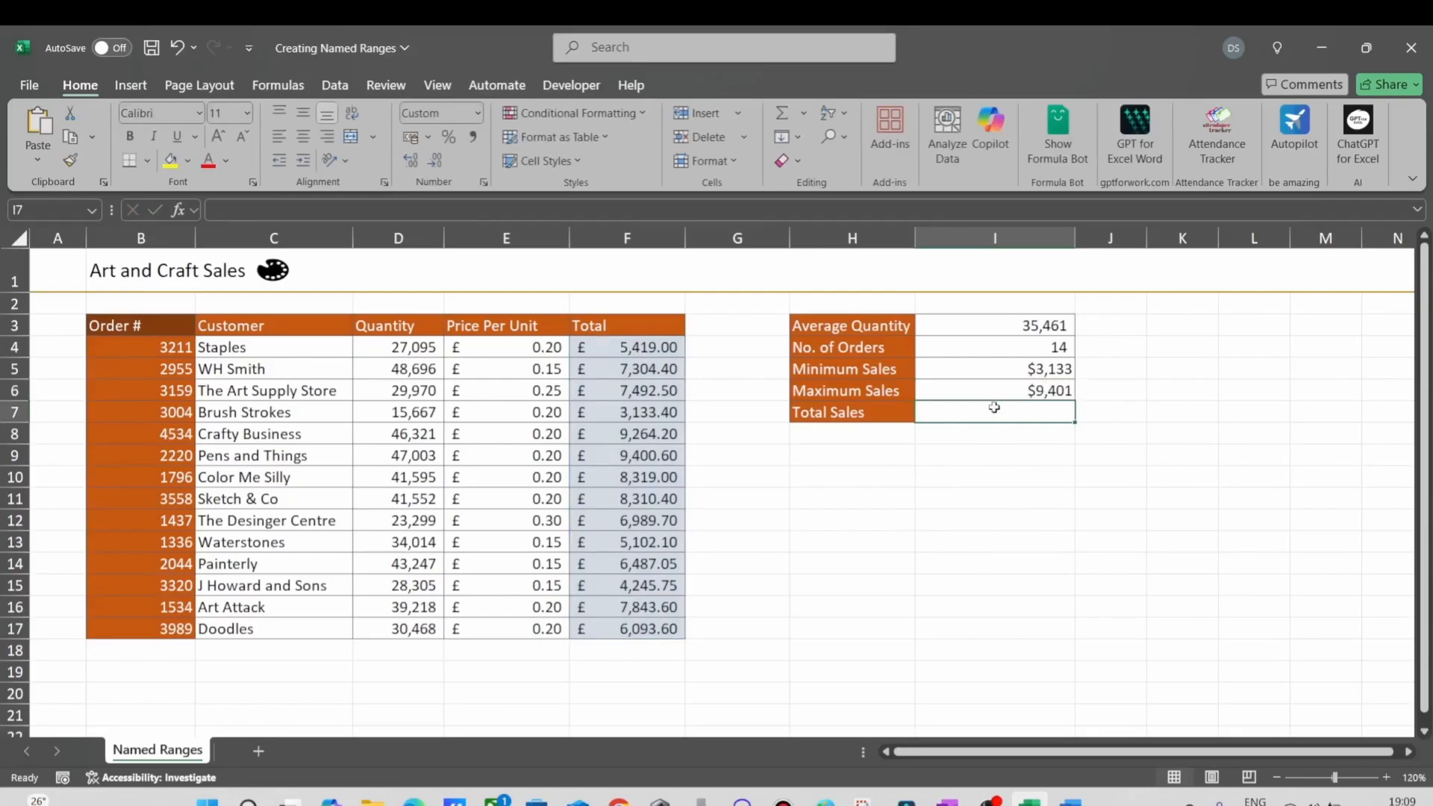
Calculate the total sales in cell I7 with the formula =SUM(Total).
text(=)
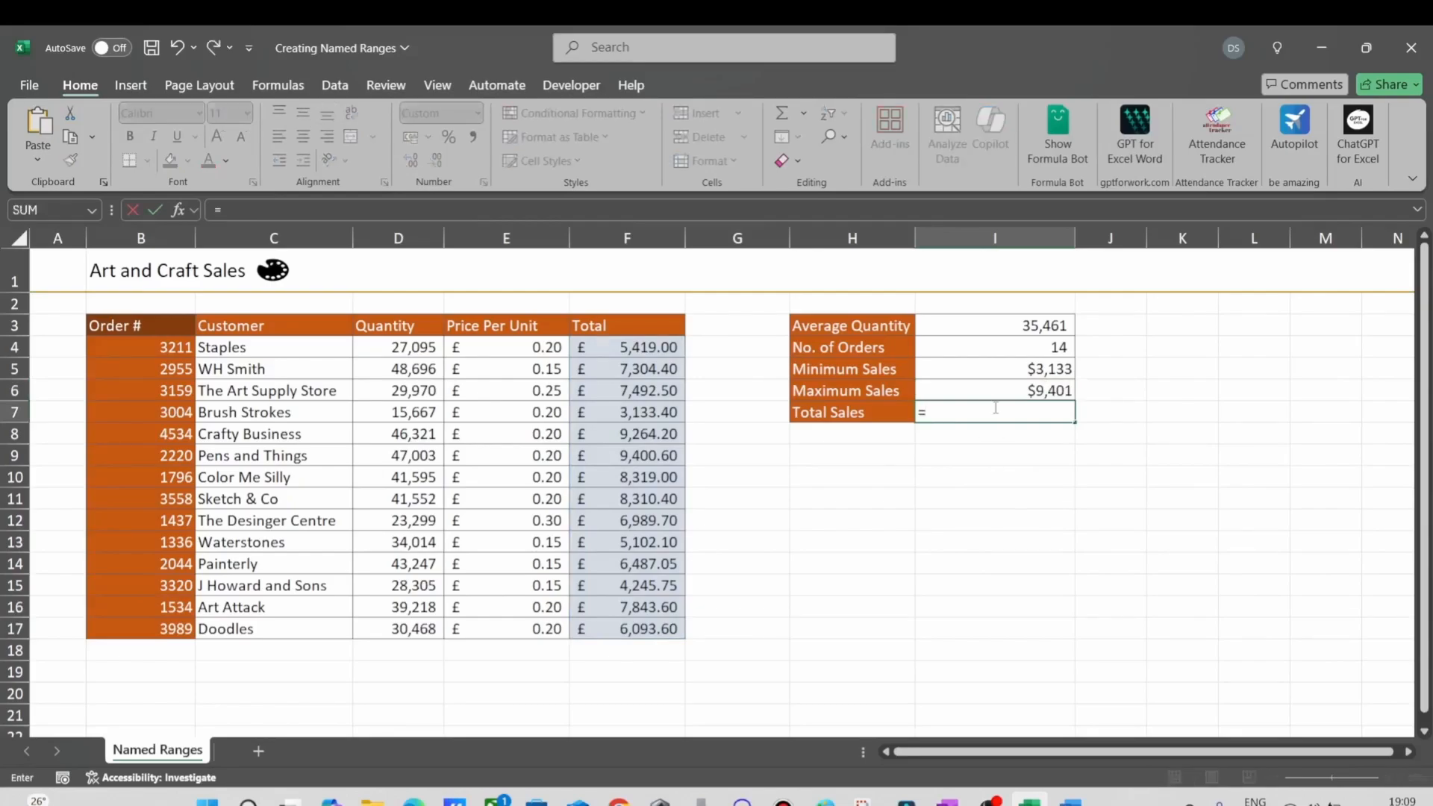
text(sum)
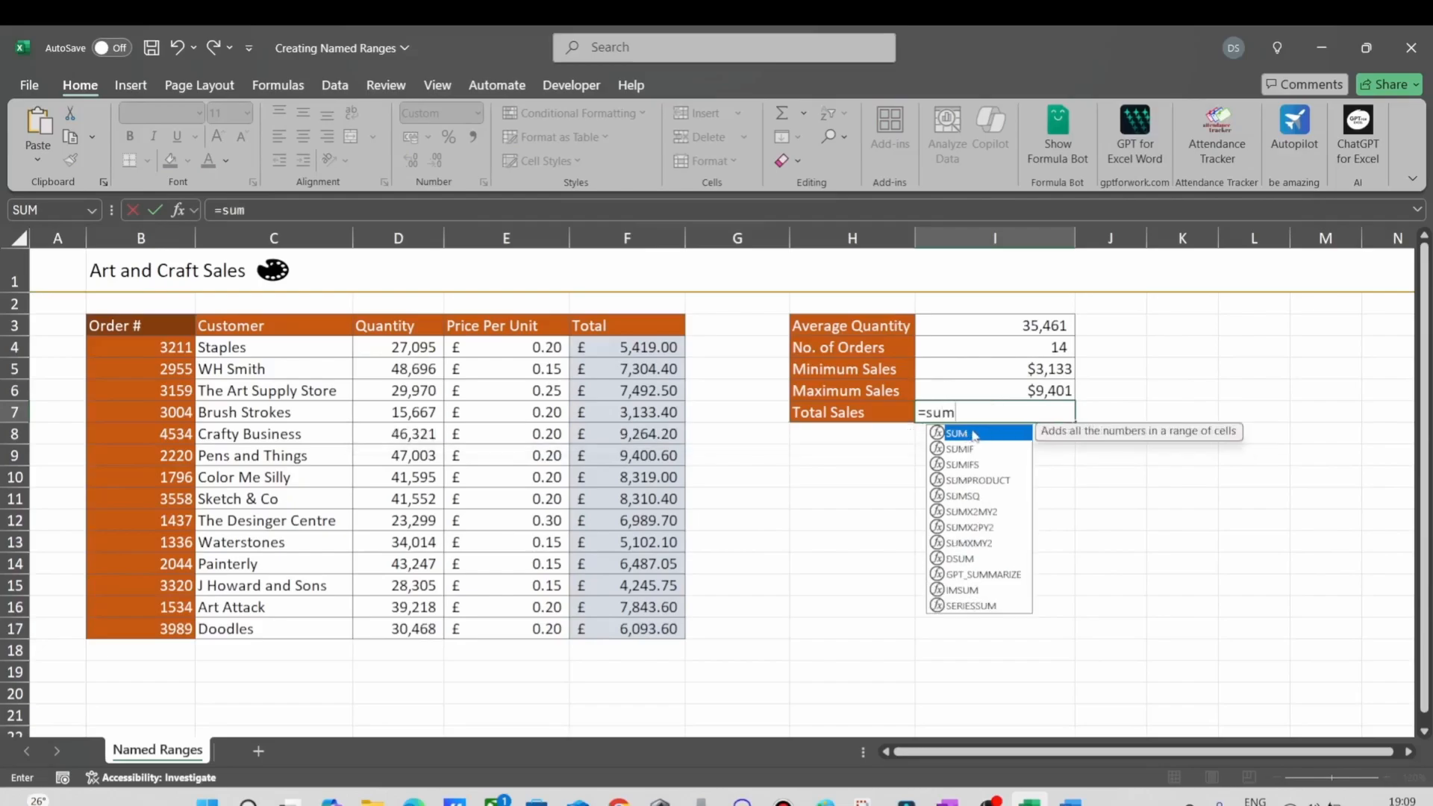
key(Tab)
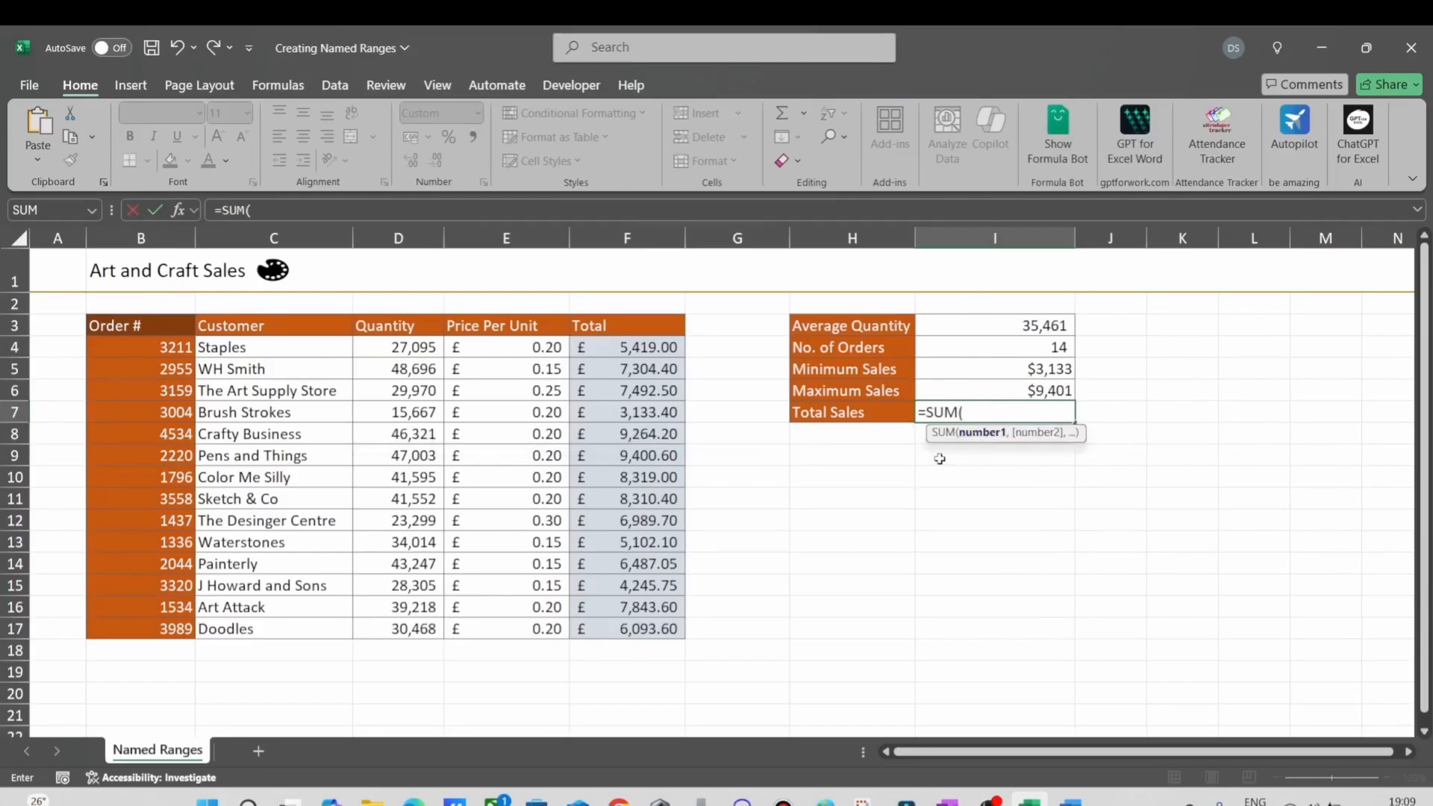
text(to)
double_click(999, 495)
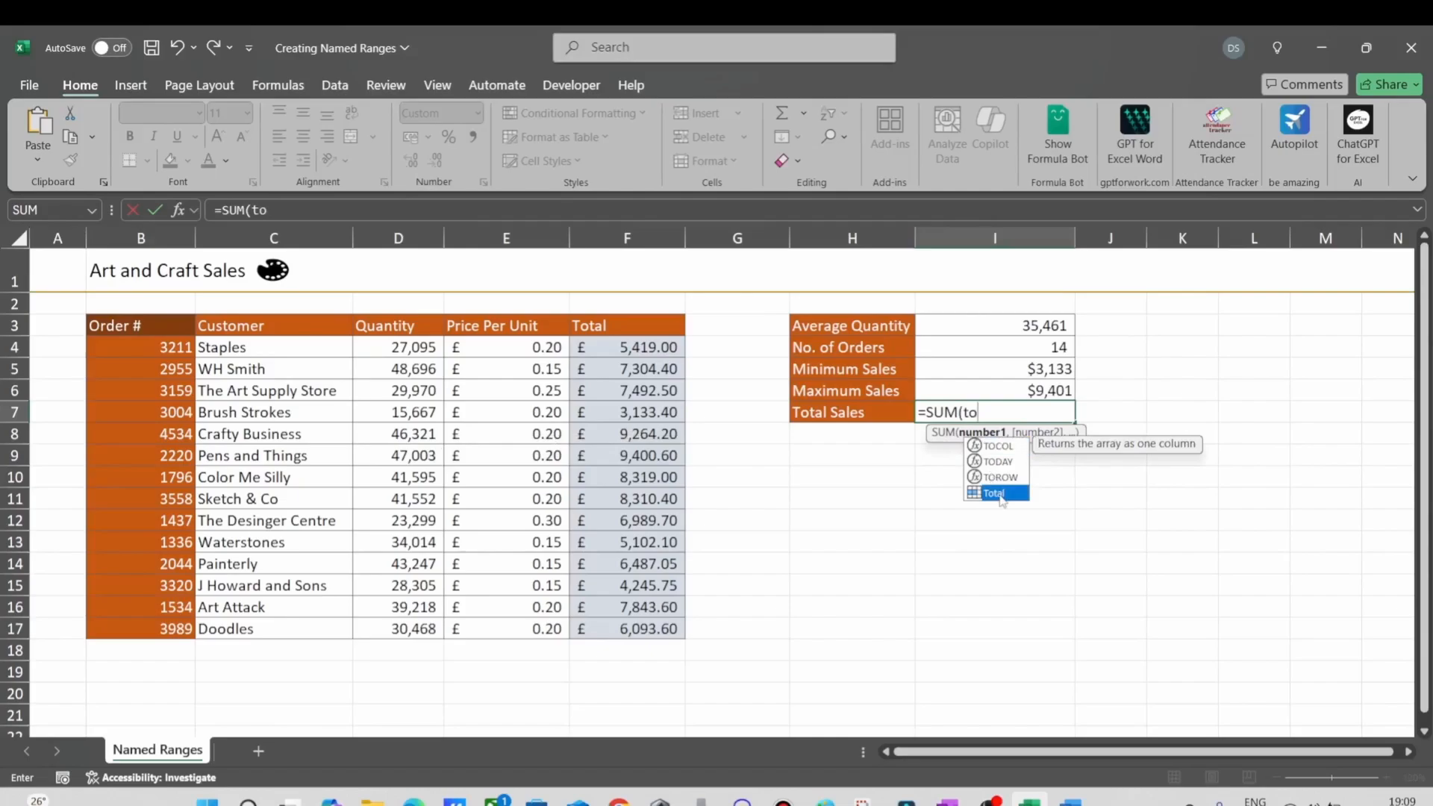
text())
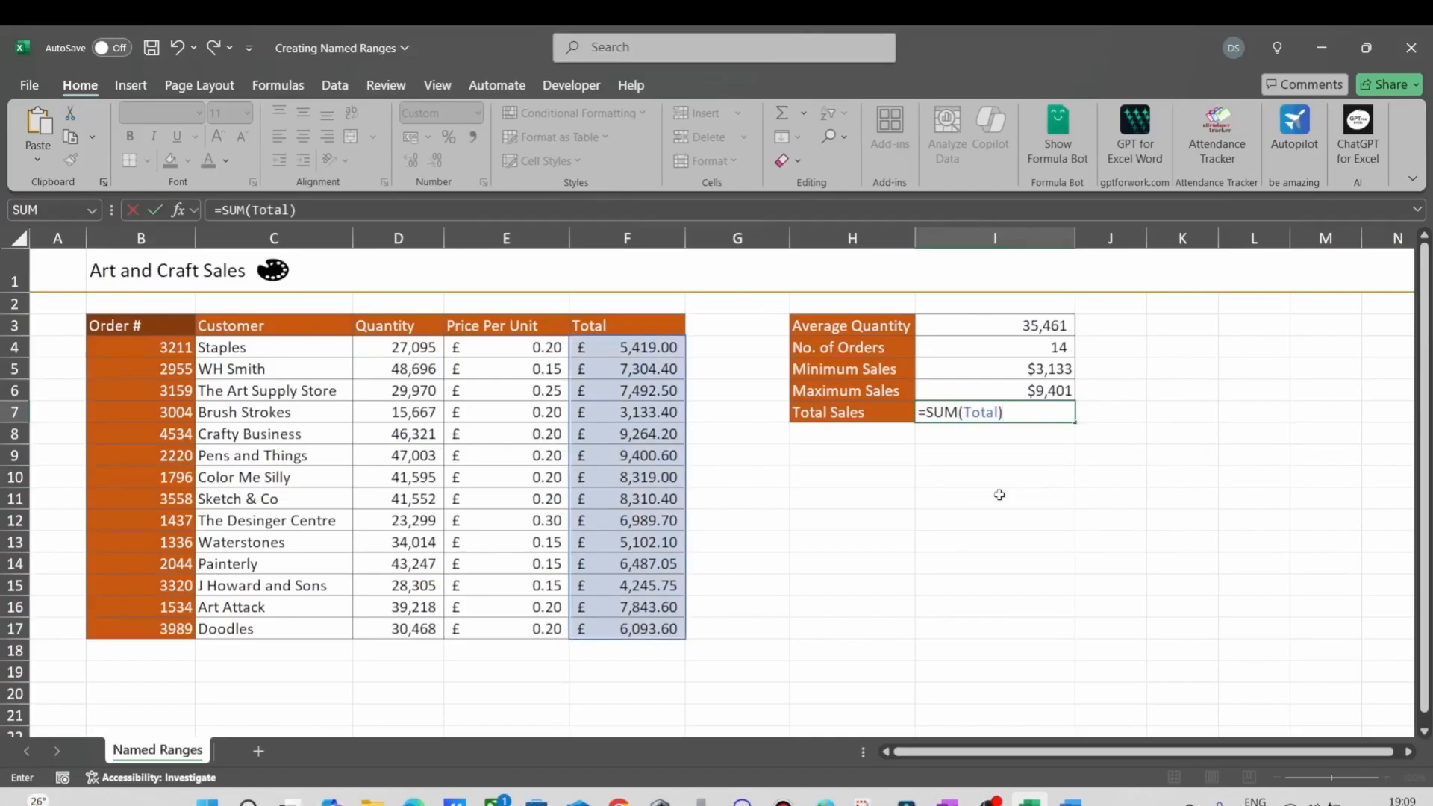
key(Return)
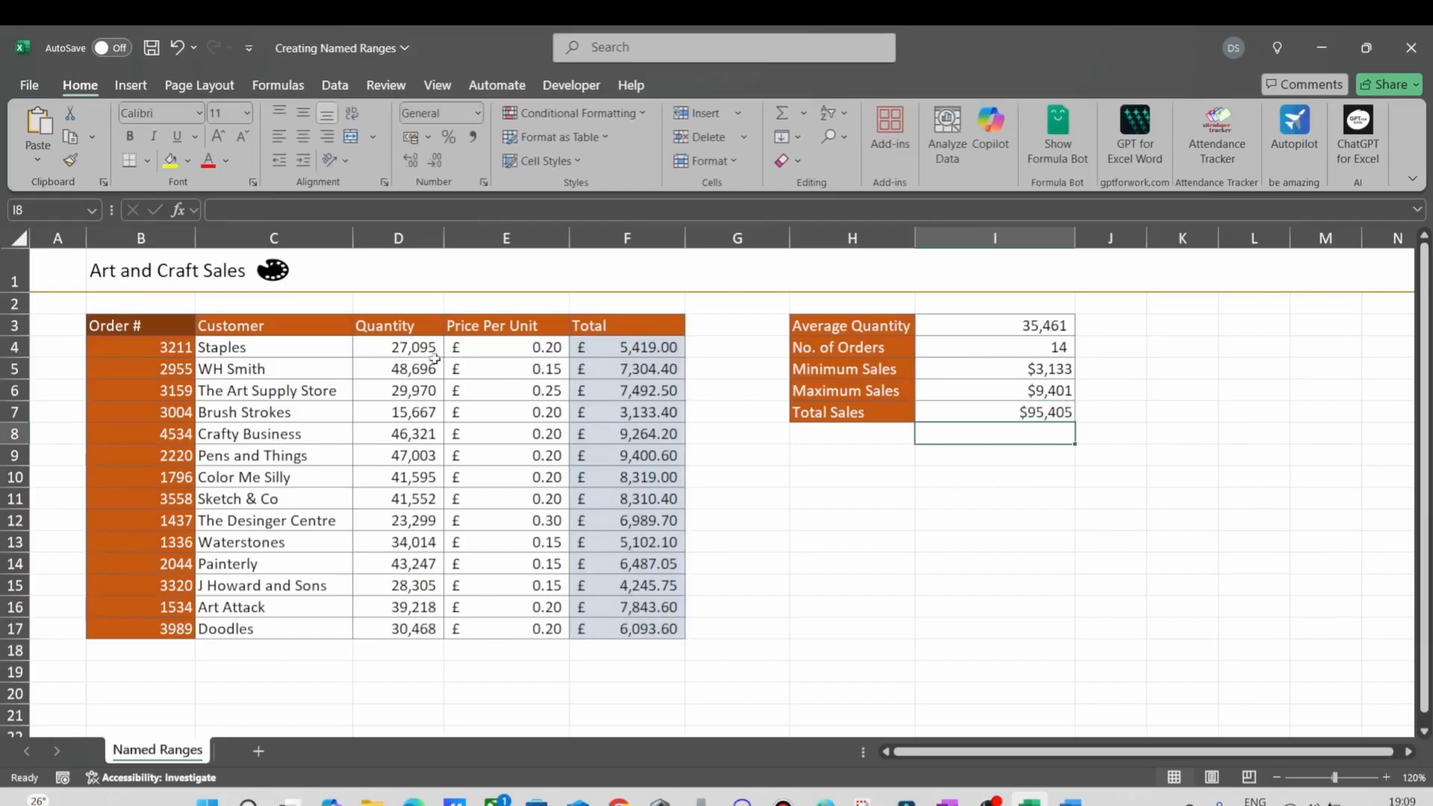
click(69, 306)
mouse_move(68, 306)
mouse_down()
mouse_move(664, 567)
mouse_move(978, 653)
mouse_up()
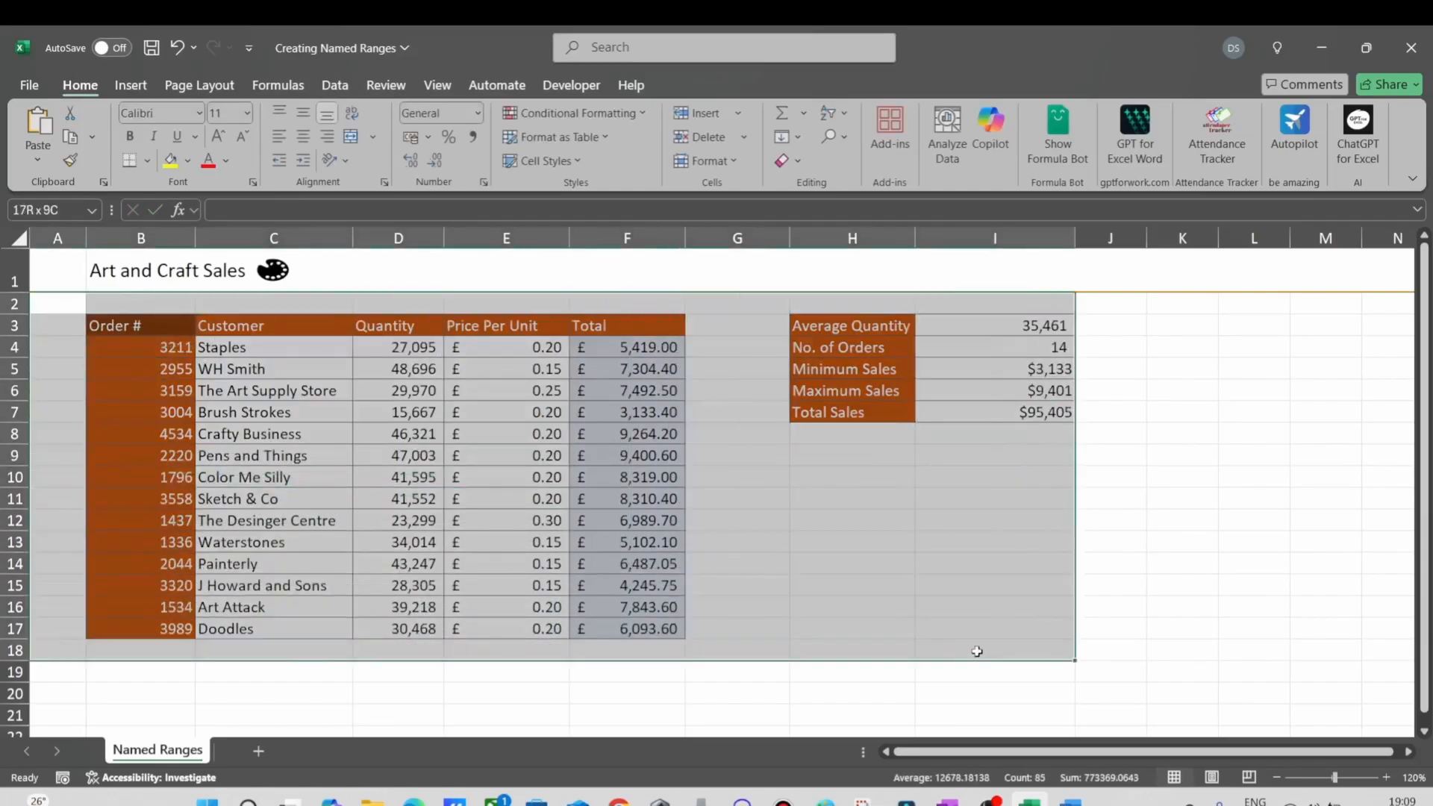
click(974, 559)
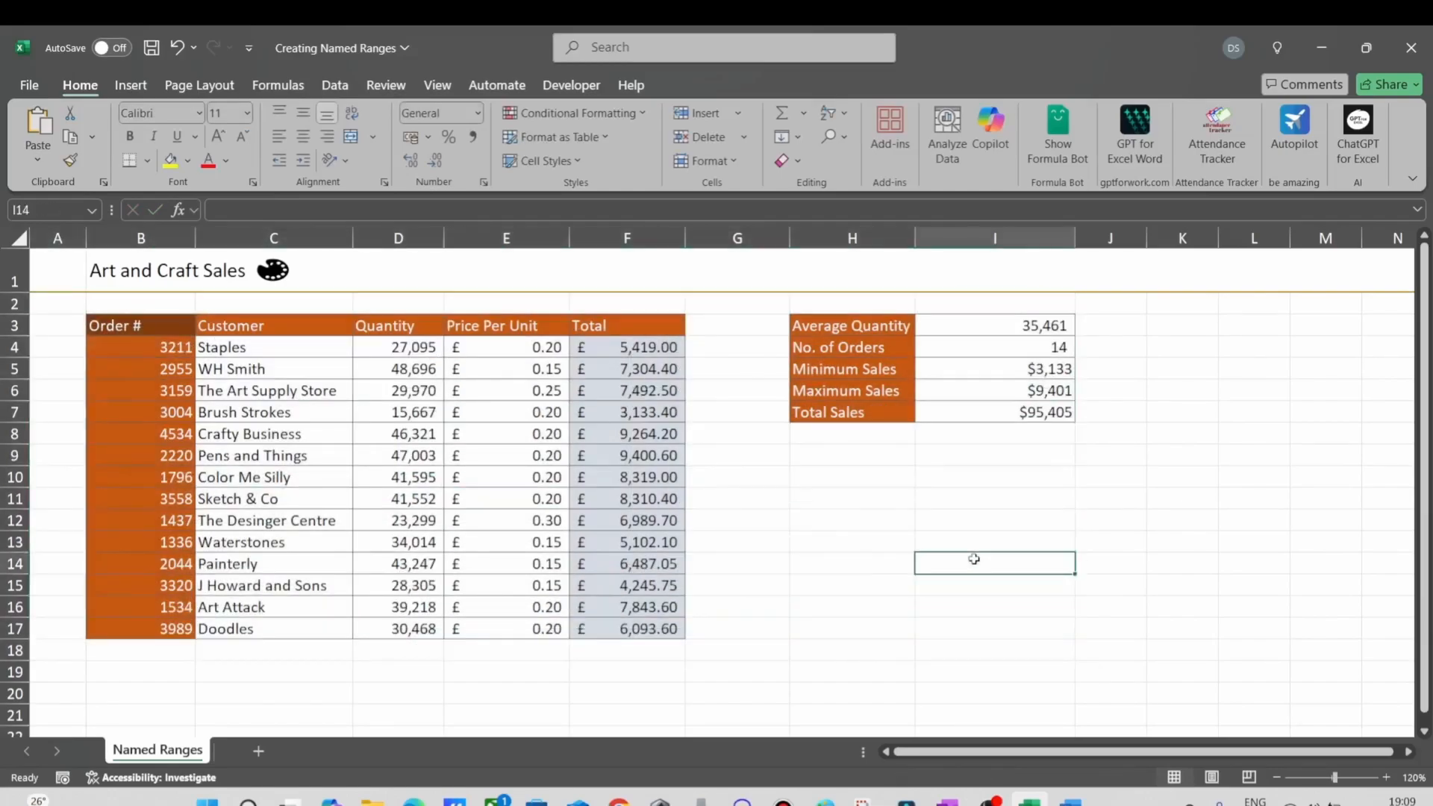